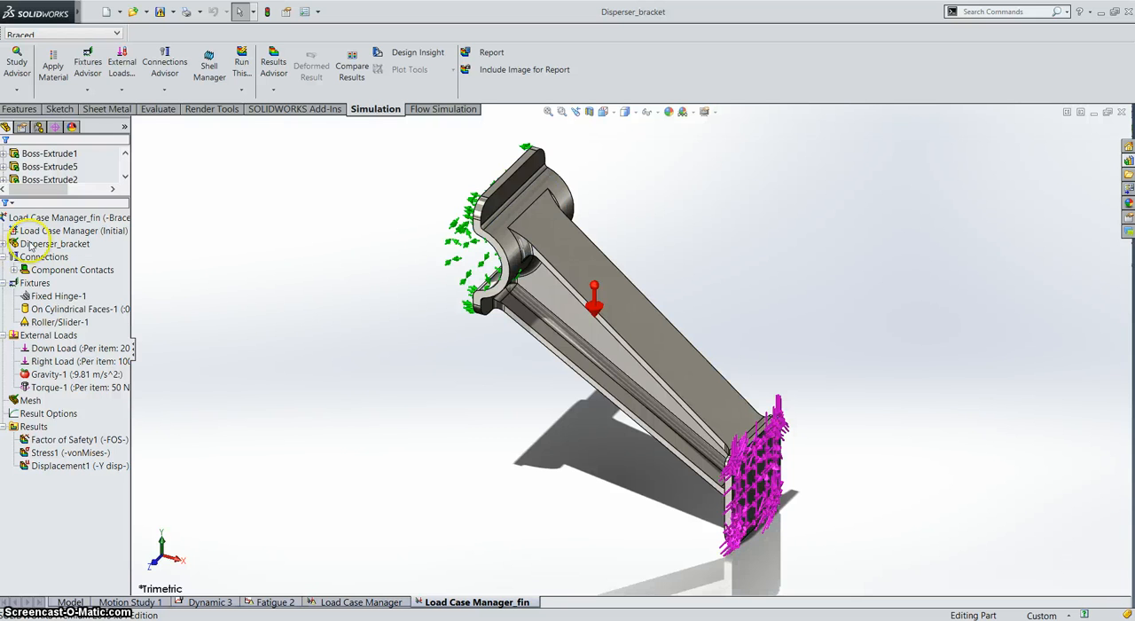
Step: Open the definition of the Load Case Manager in the Load Case Manager_fin study
left_click(51, 231)
right_click(51, 233)
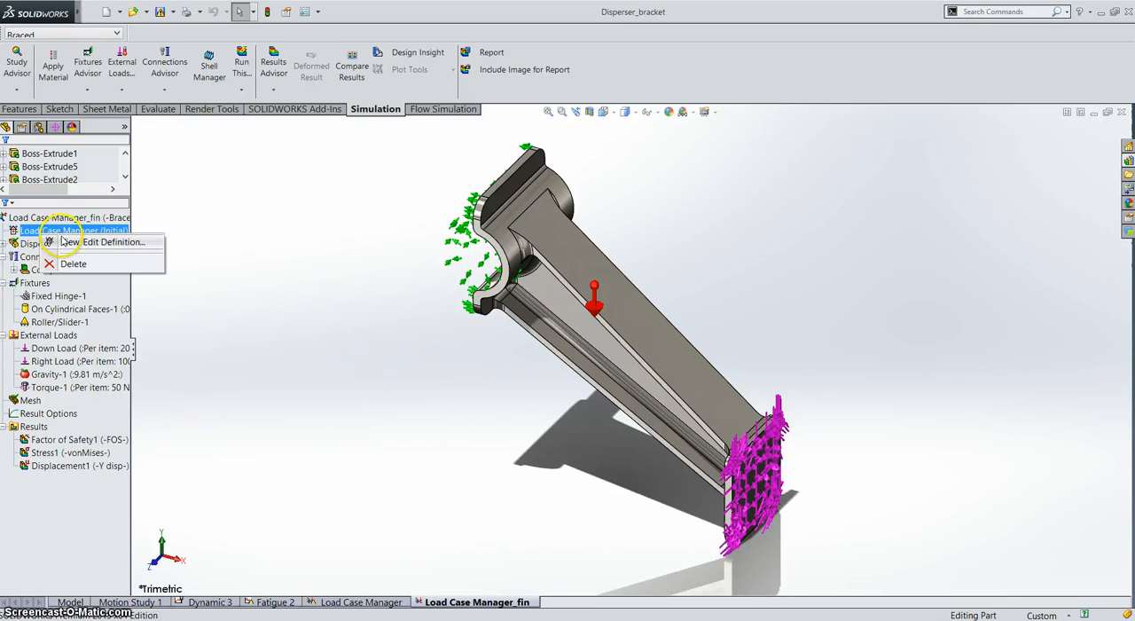
left_click(60, 241)
left_click(173, 309)
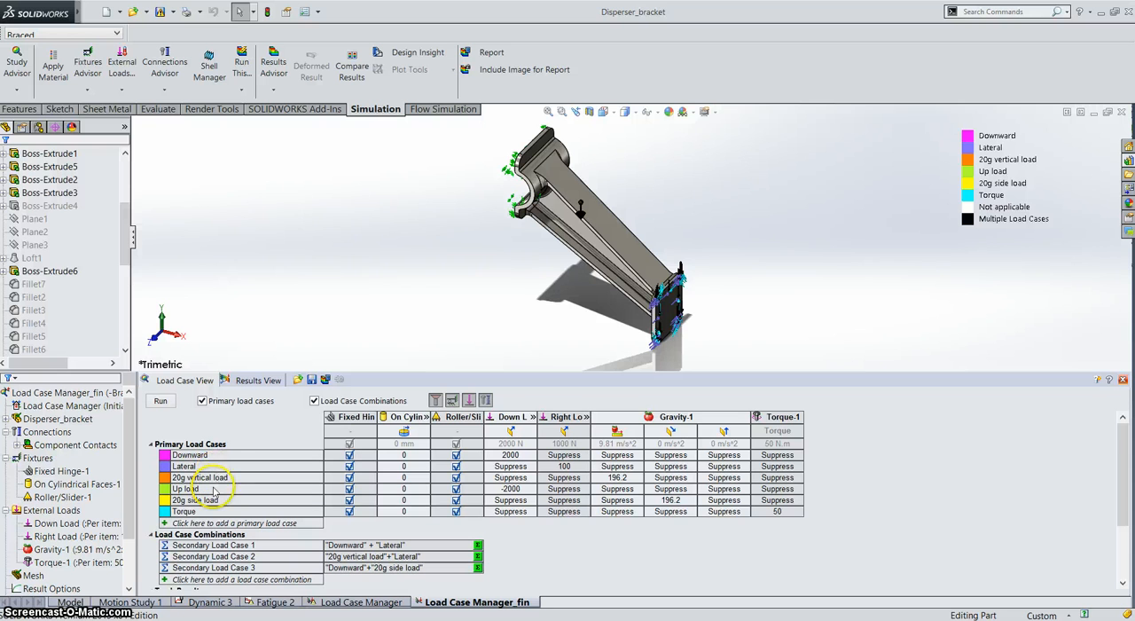
left_click(168, 524)
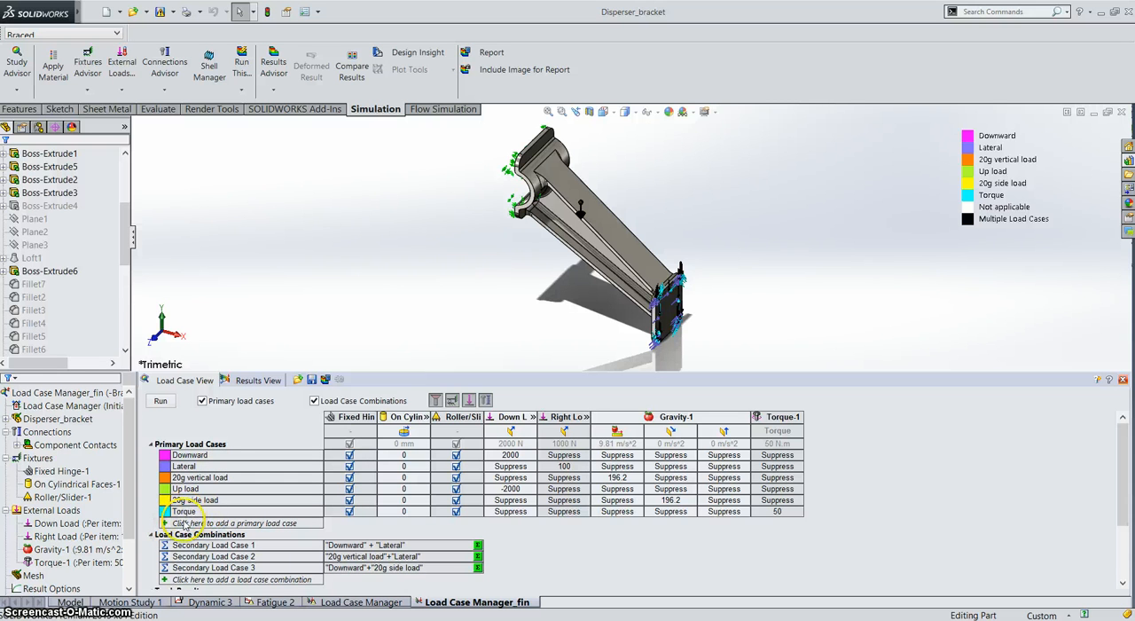
left_click(186, 524)
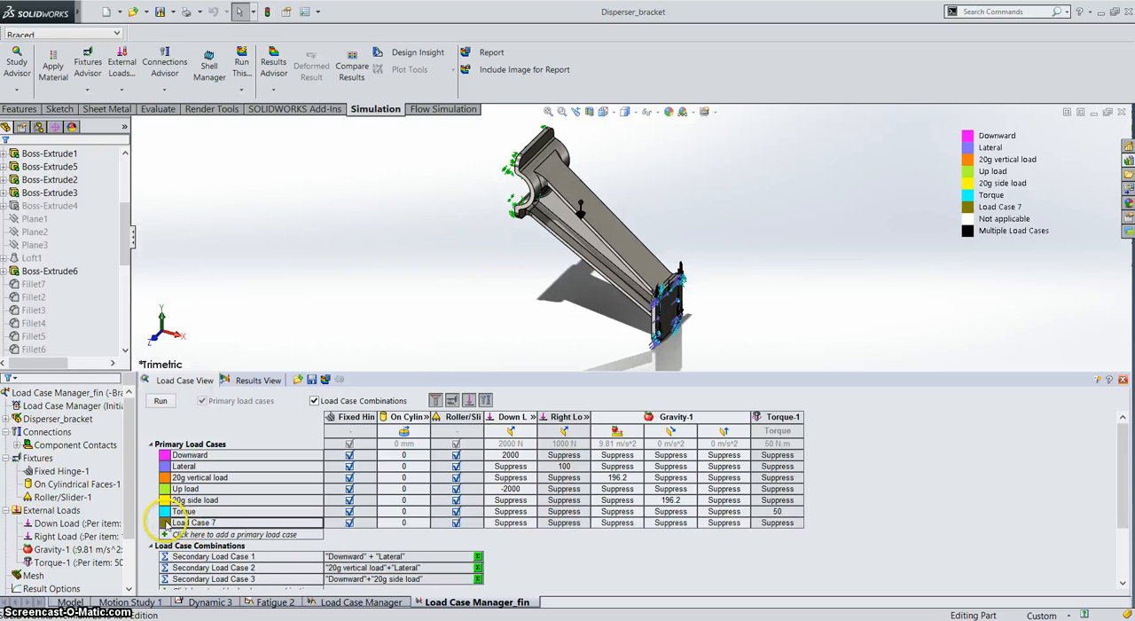
right_click(188, 524)
left_click(198, 531)
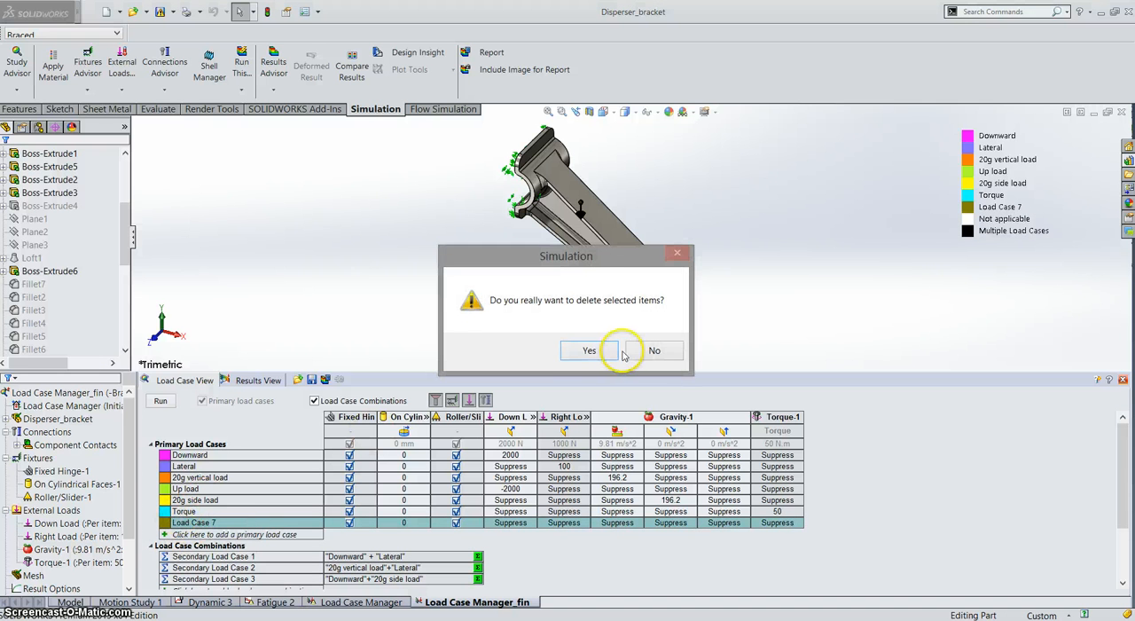
left_click(590, 350)
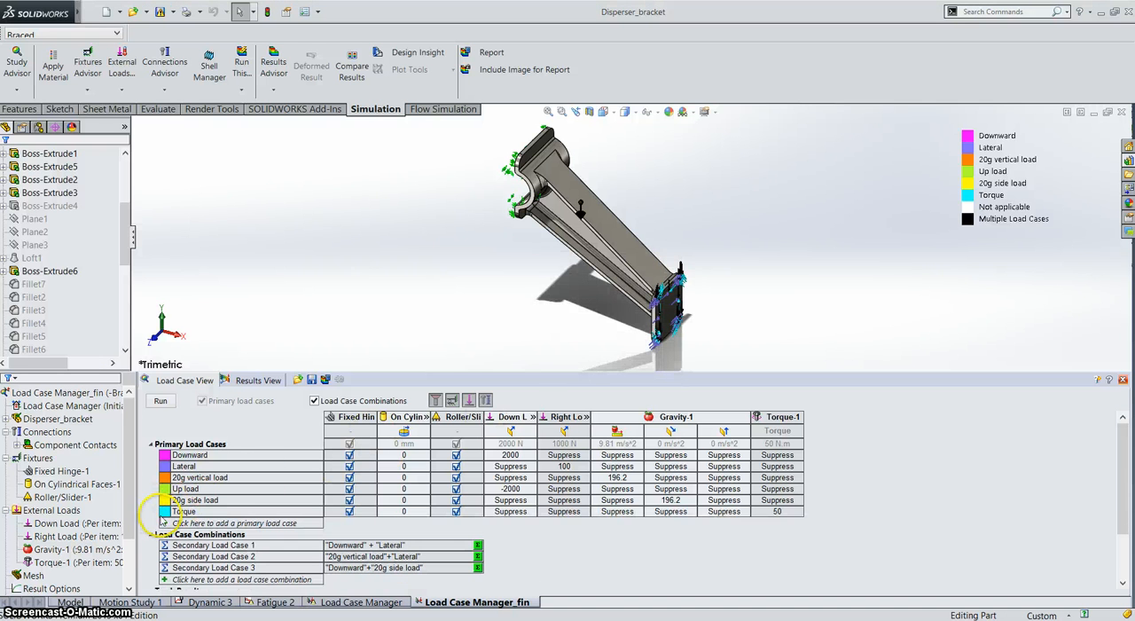
Step: Delete the Torque case from the primary load cases and confirm the deletion
double_click(184, 511)
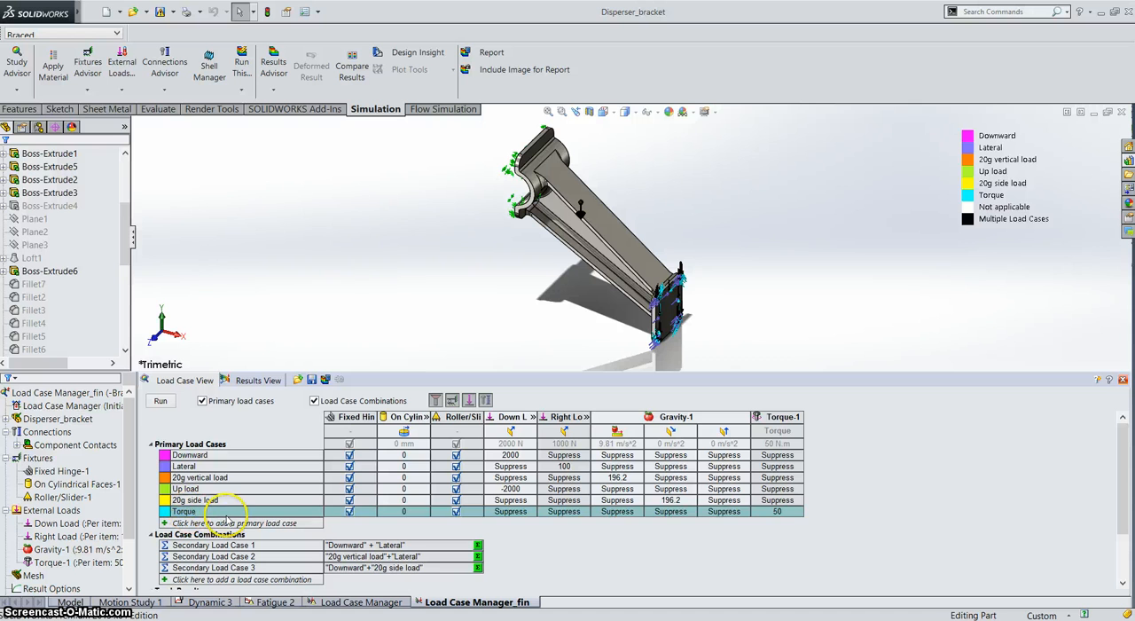
double_click(185, 513)
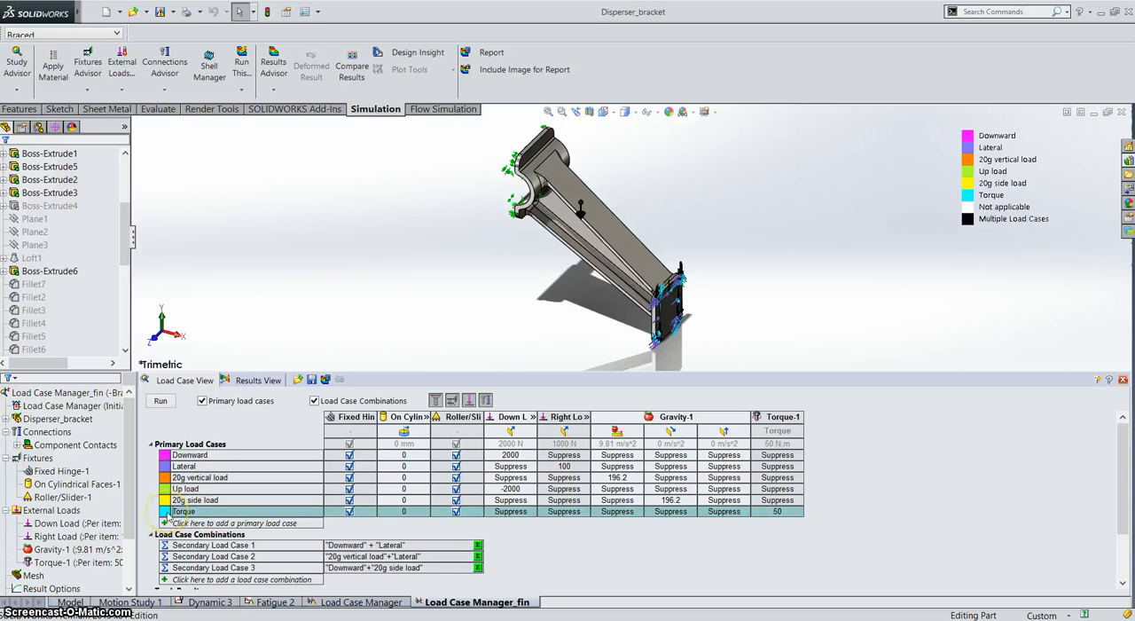
right_click(185, 515)
left_click(200, 522)
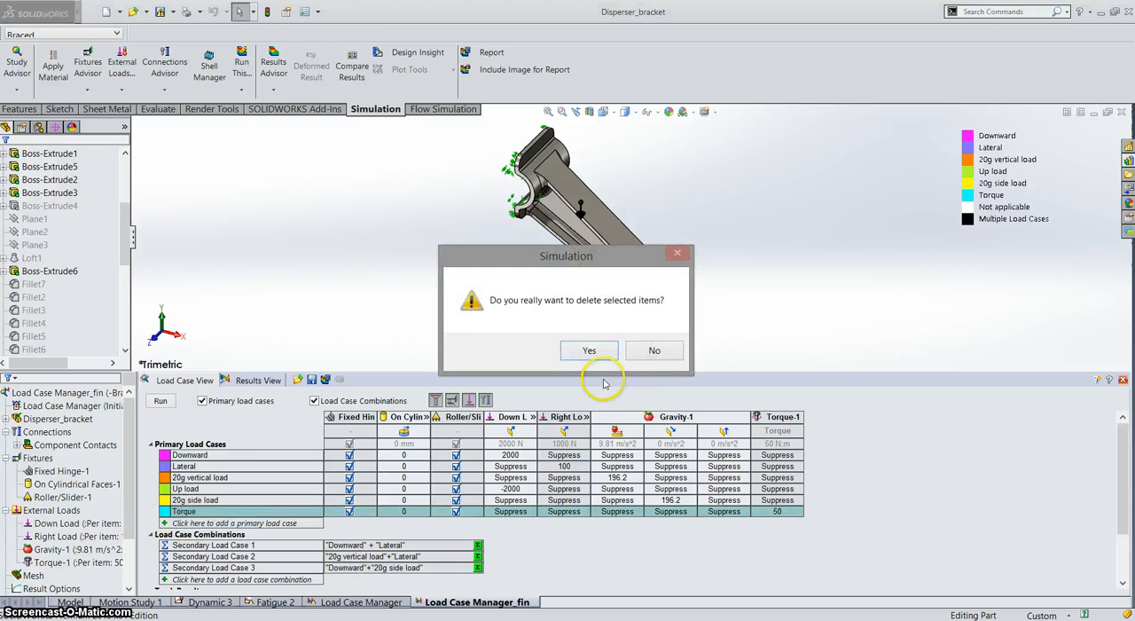
left_click(590, 352)
Step: Add a primary load case named Torque with the Torque-1 load set to 50 N.m
left_click(235, 512)
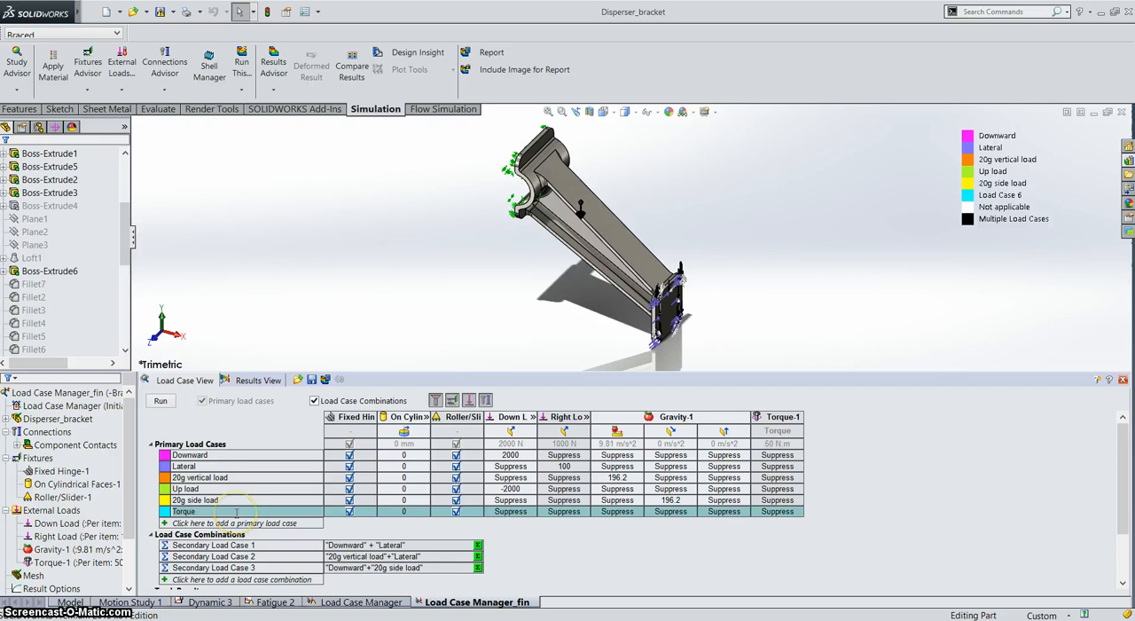
left_click(718, 562)
left_click(780, 511)
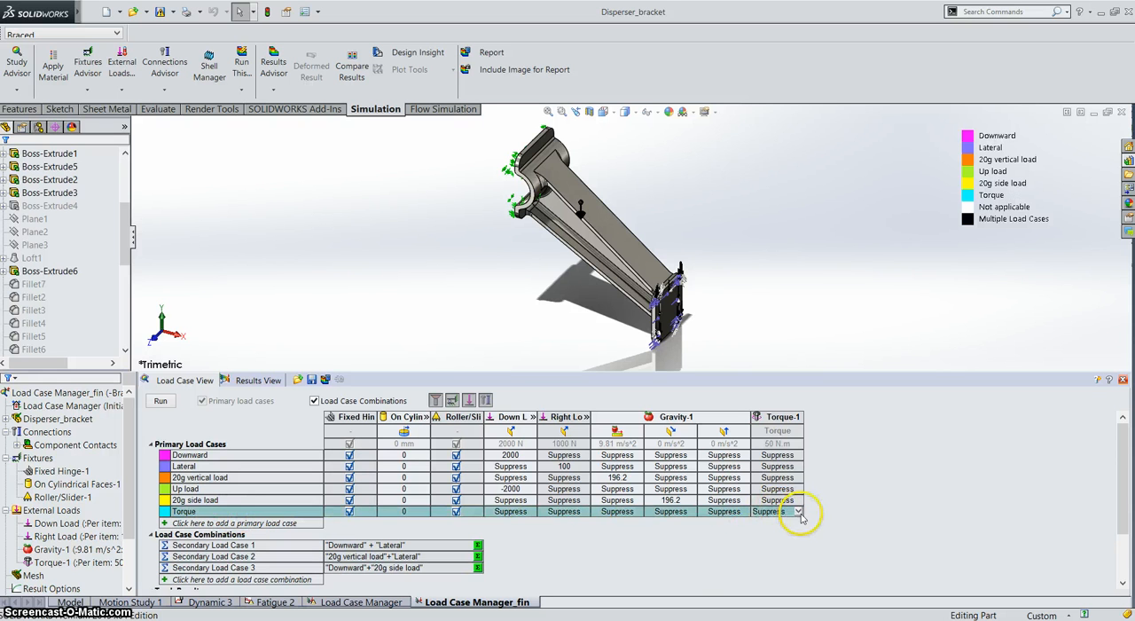
left_click(798, 512)
left_click(759, 521)
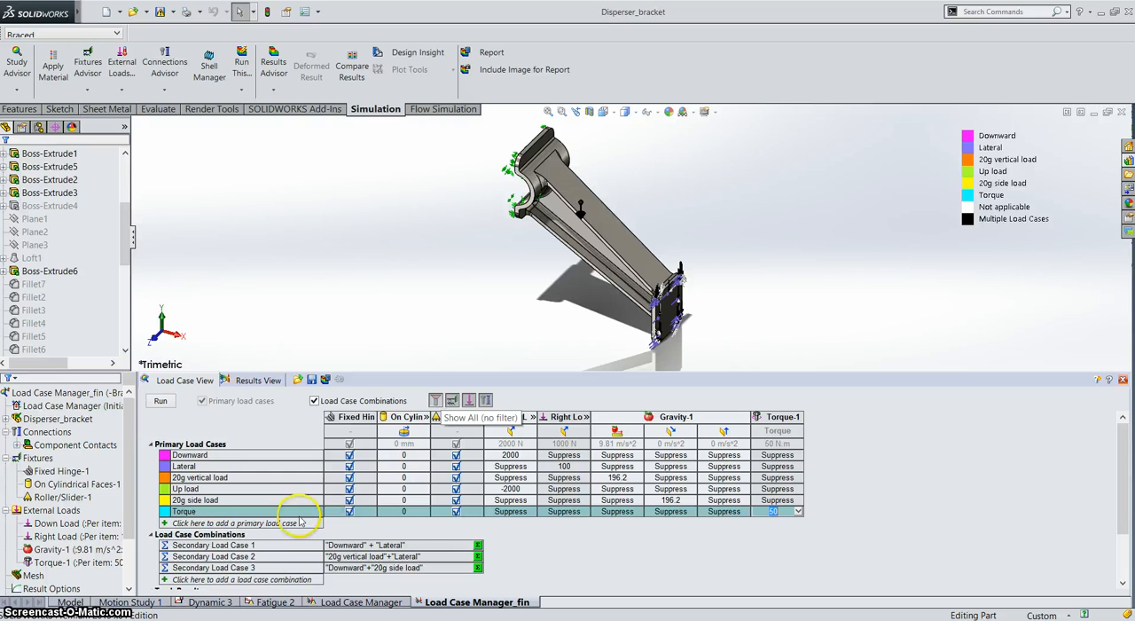
Step: Add a load case combination with the equation "20g vertical load"+2*"Torque"
left_click(255, 579)
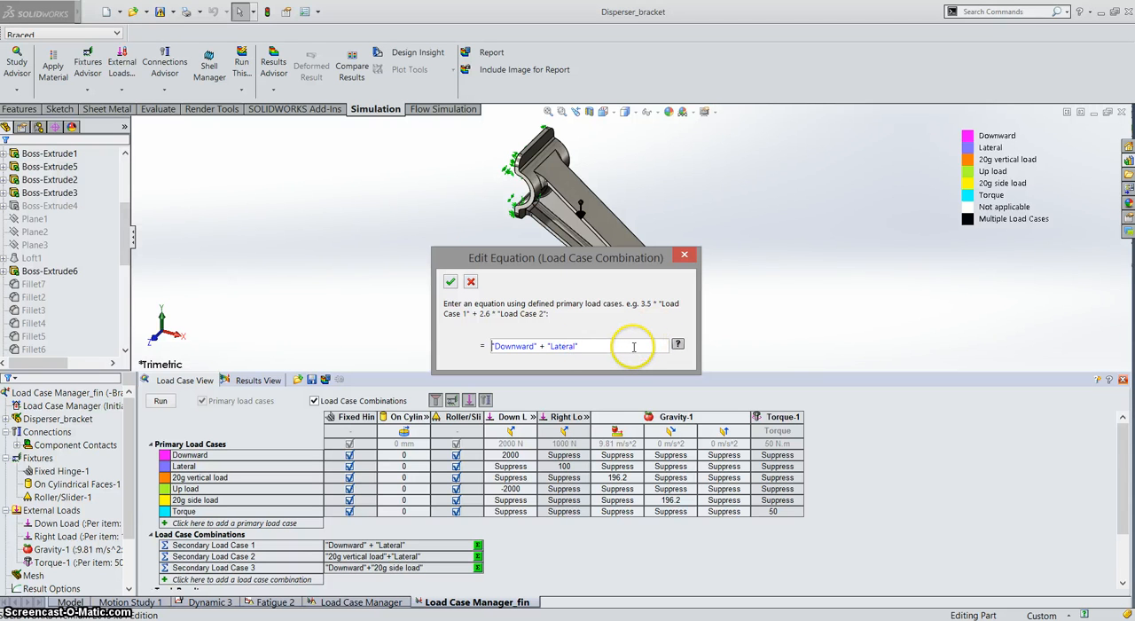
left_click_drag(634, 347, 37, 504)
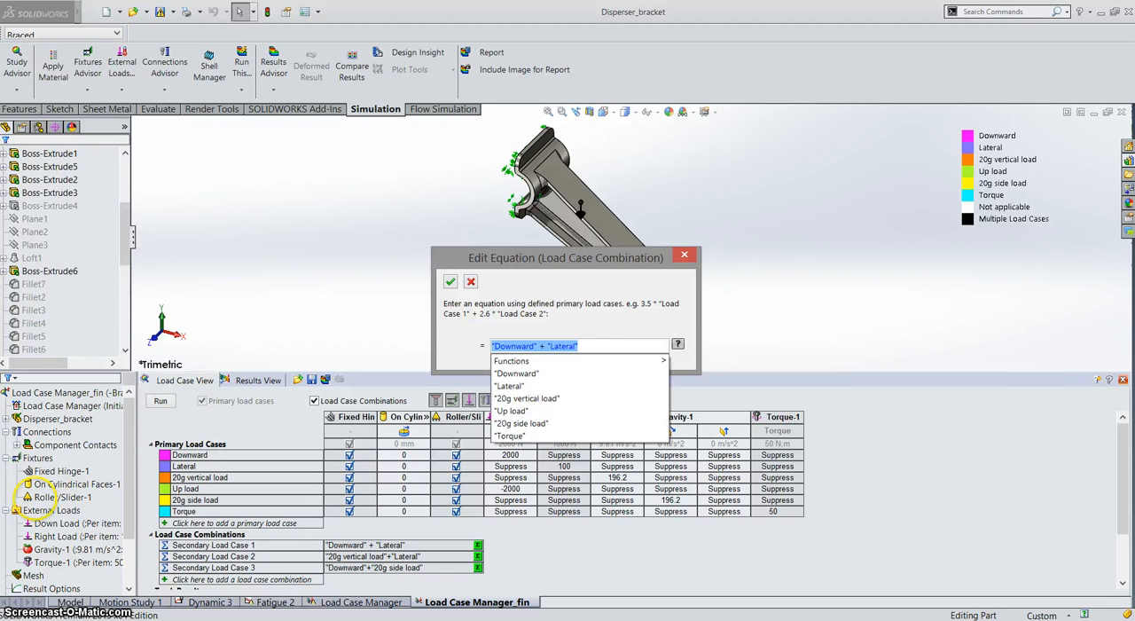
key("BackSpace")
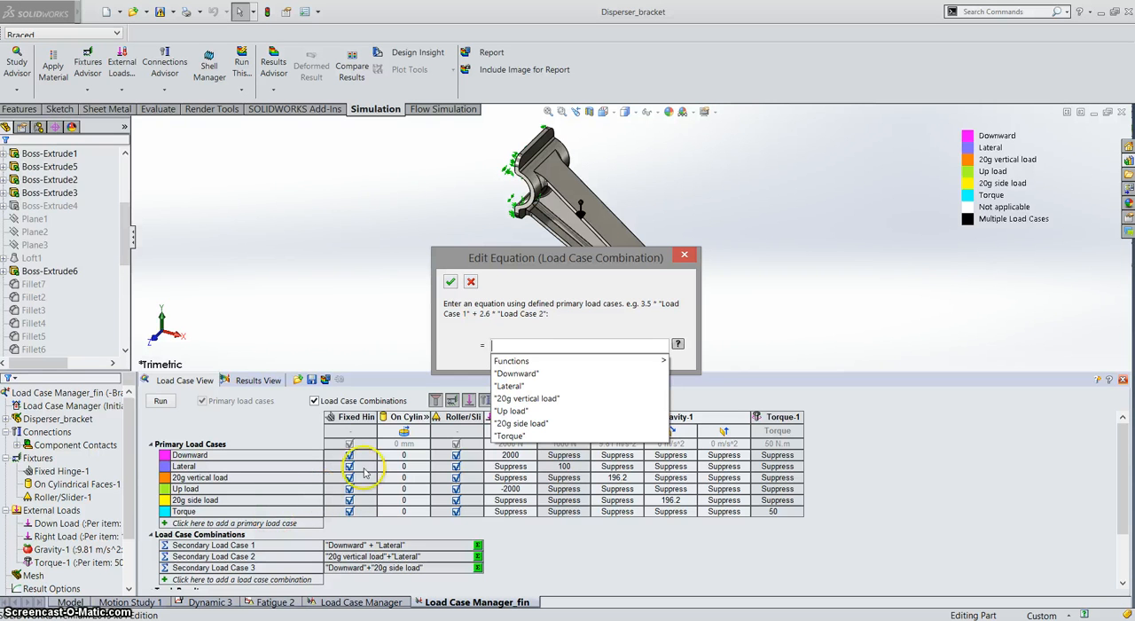
left_click(533, 399)
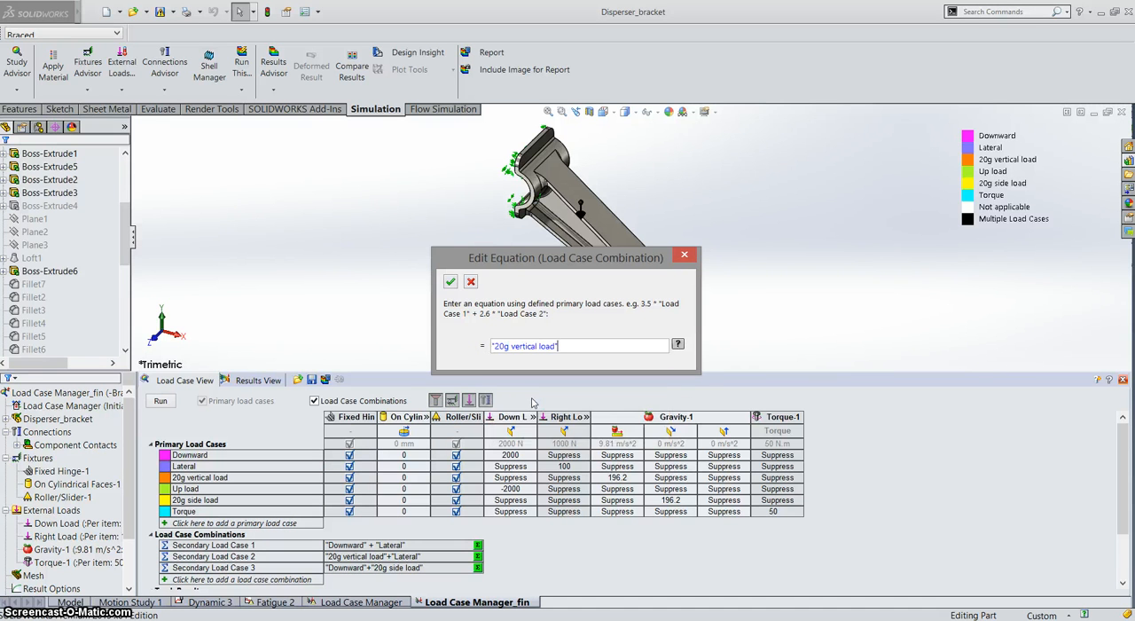
type("+2*")
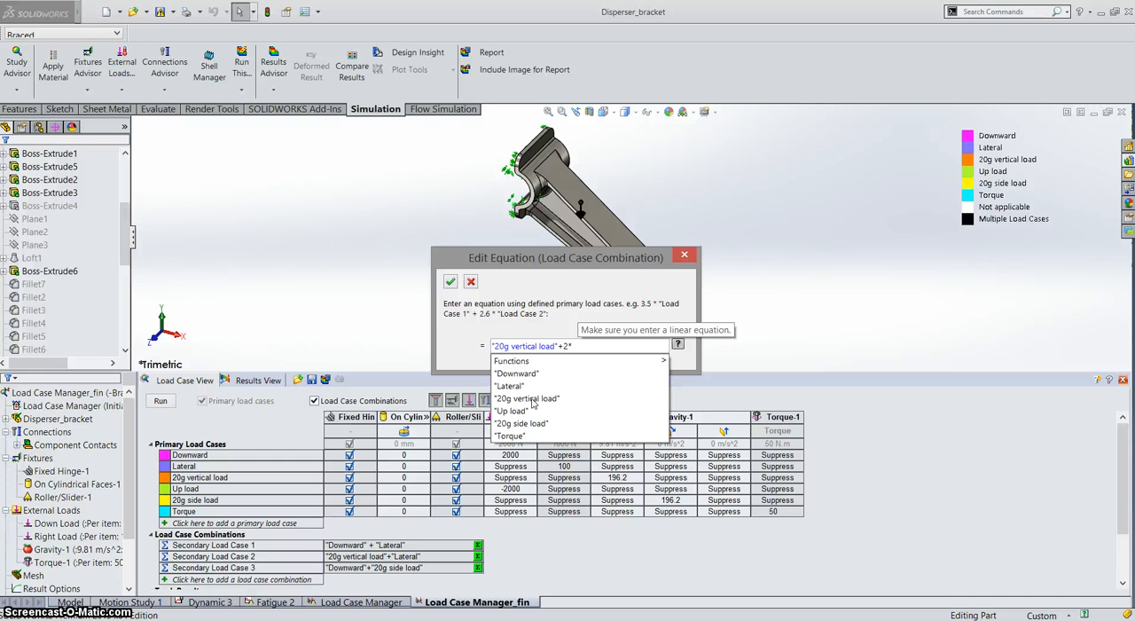
left_click(520, 435)
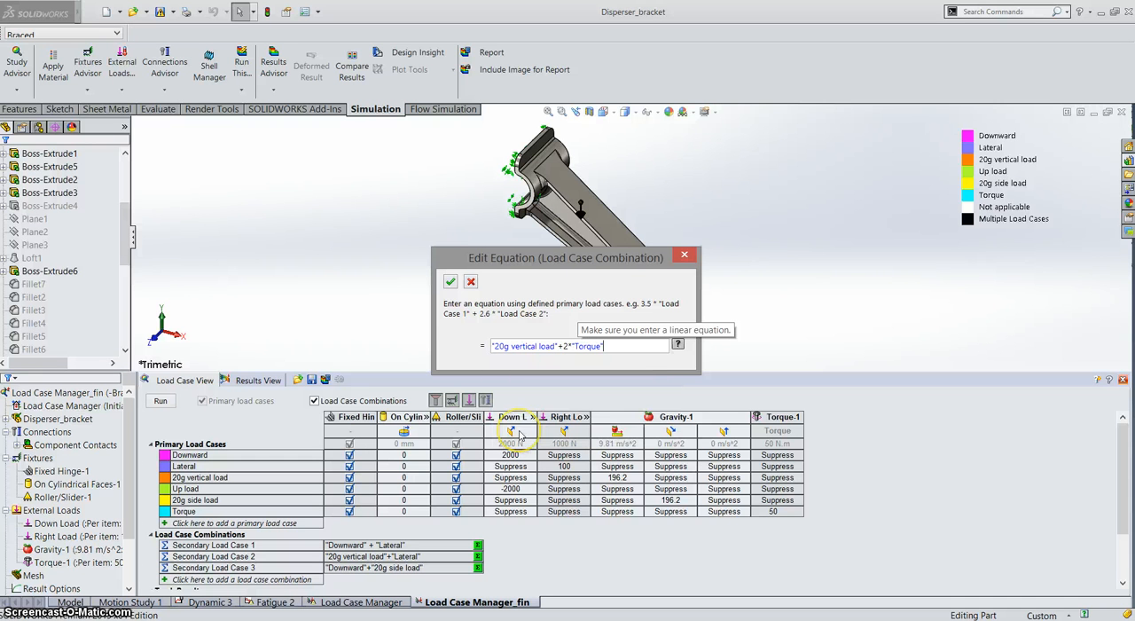
left_click(451, 281)
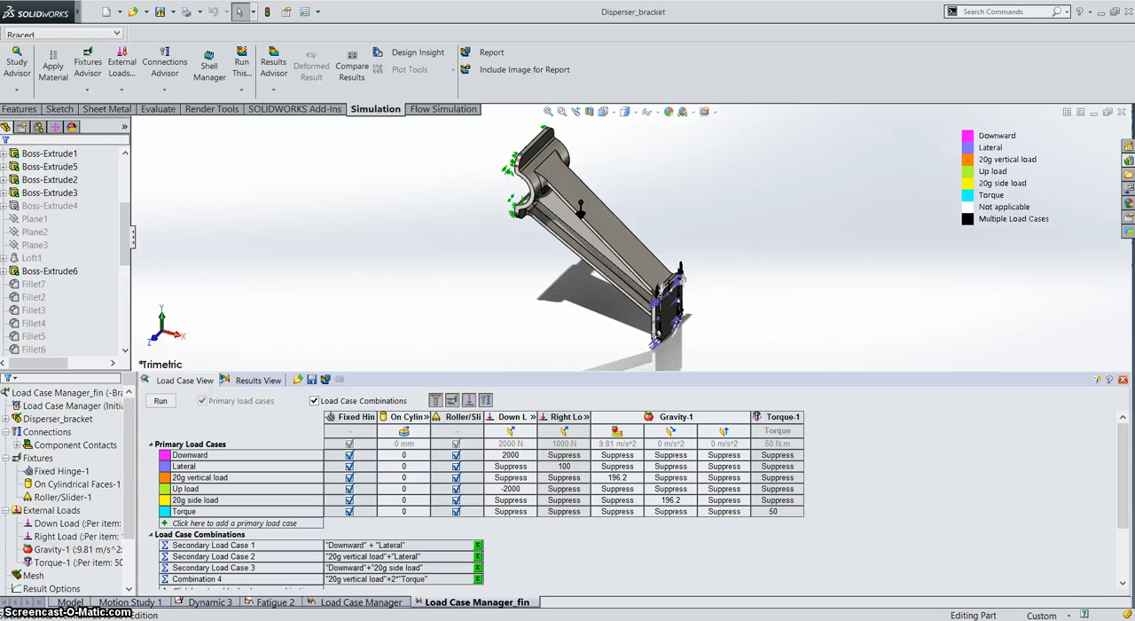
Step: Run the study for all primary load cases and load case combinations
left_click(173, 405)
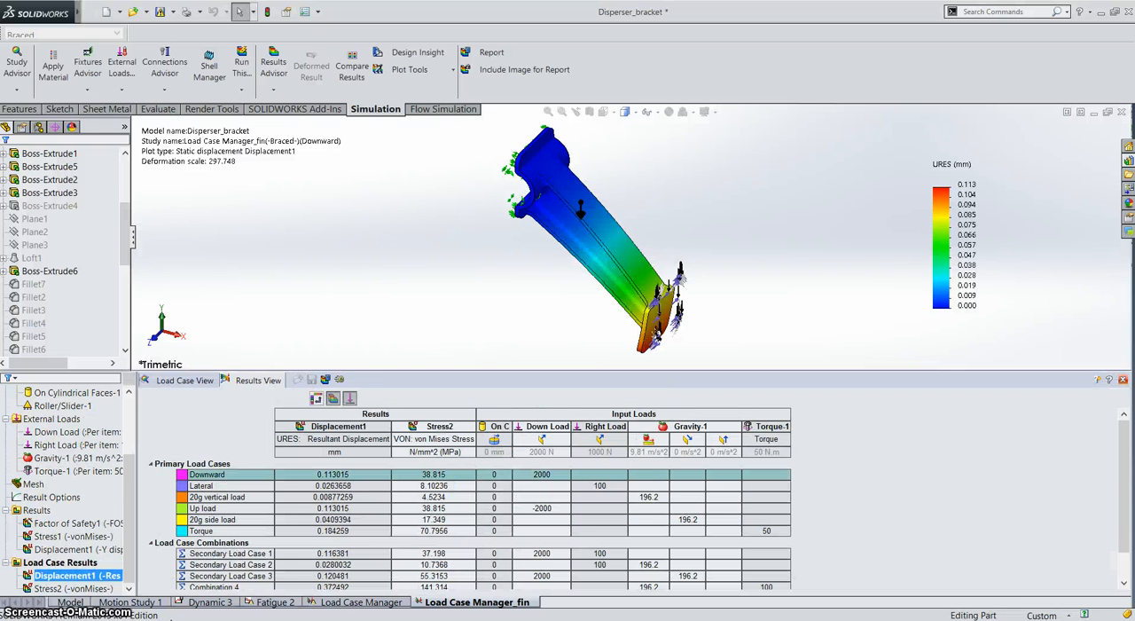
key("XF86AudioLowerVolume")
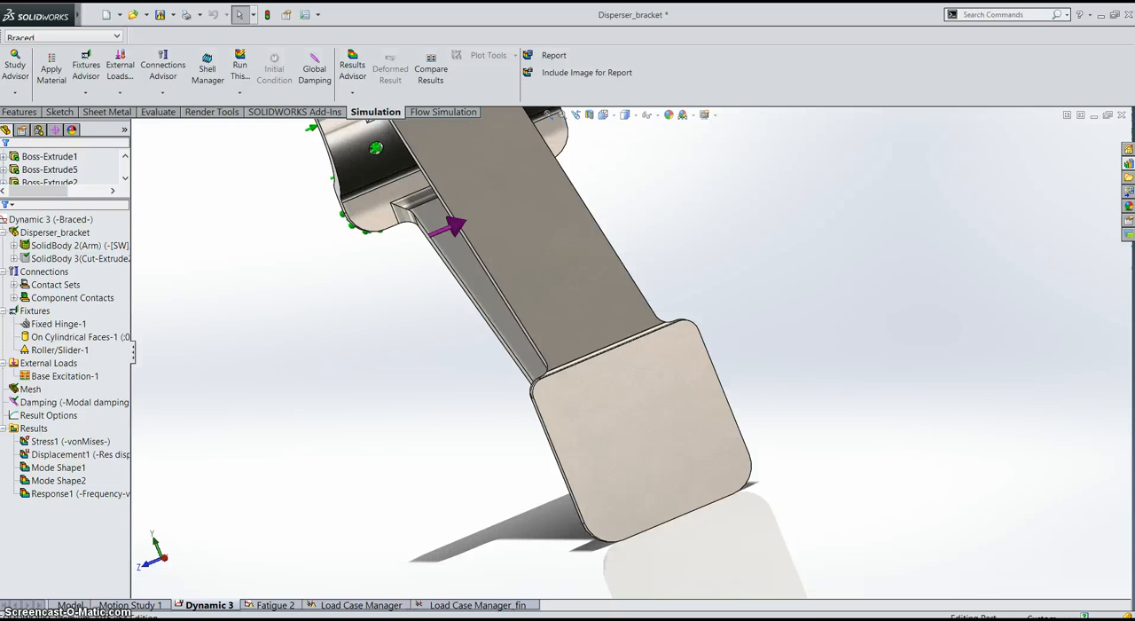
Step: Display the Response1 von Mises versus frequency graph of the Dynamic 3 study in an enlarged window
double_click(60, 494)
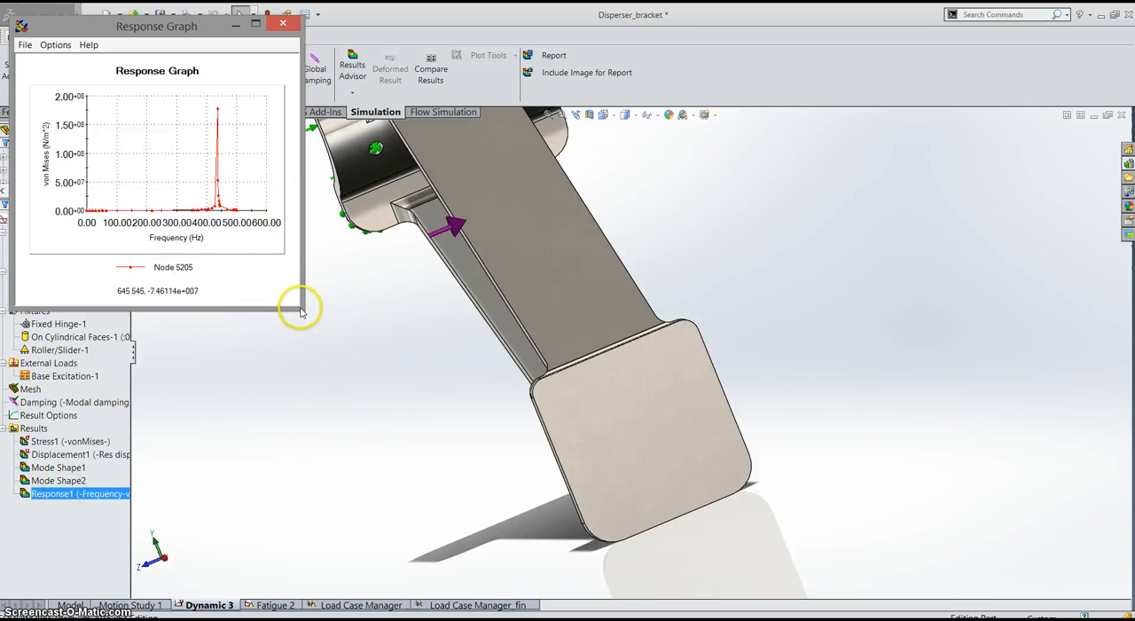
left_click_drag(304, 307, 650, 485)
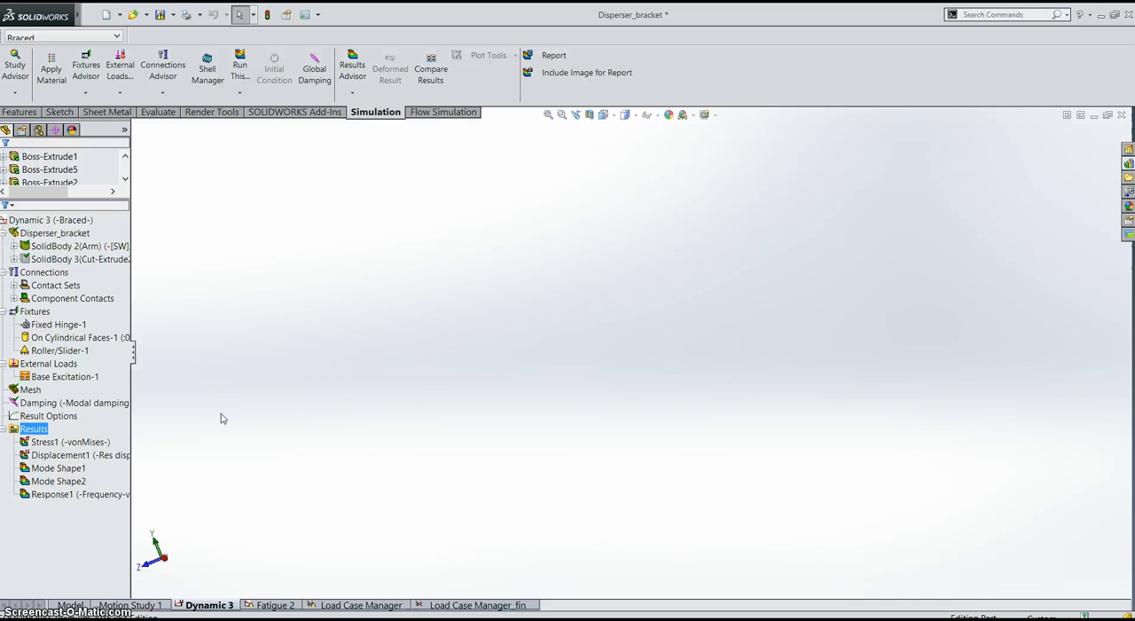
Step: Define a frequency response graph for Dynamic 3 plotting frequency against effective mass participation factor (EMPF)
right_click(31, 433)
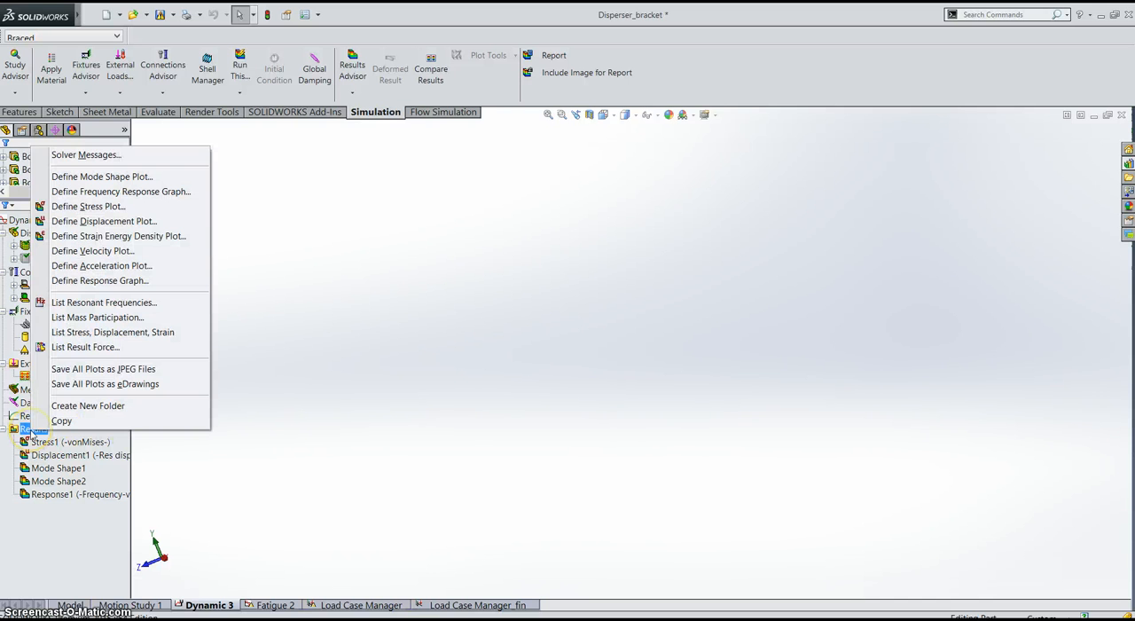
left_click(184, 192)
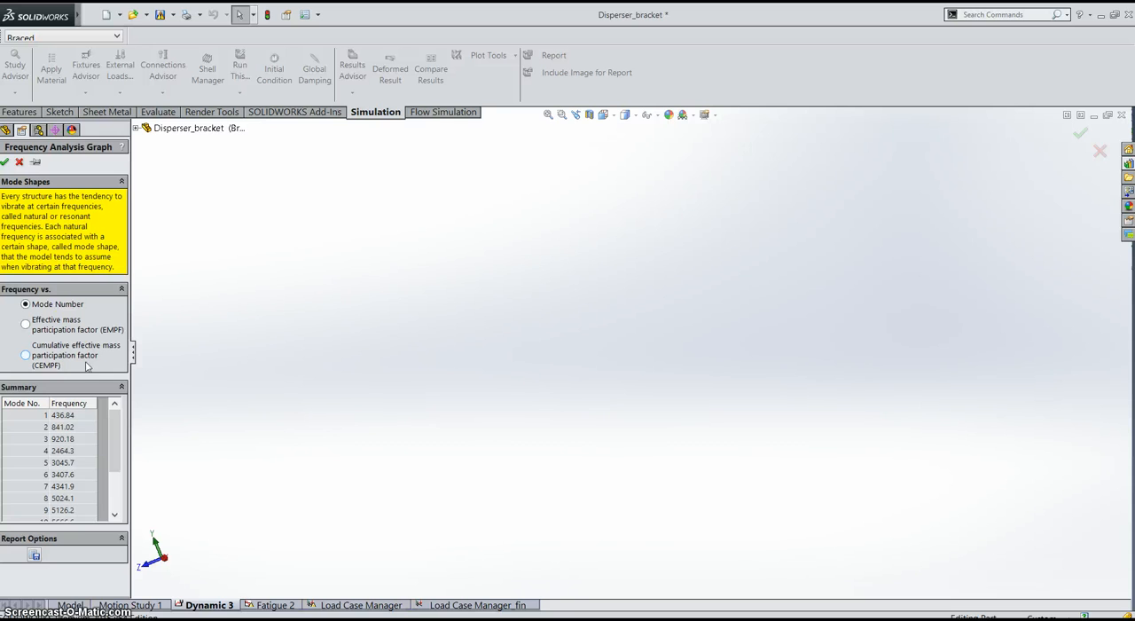
left_click(61, 324)
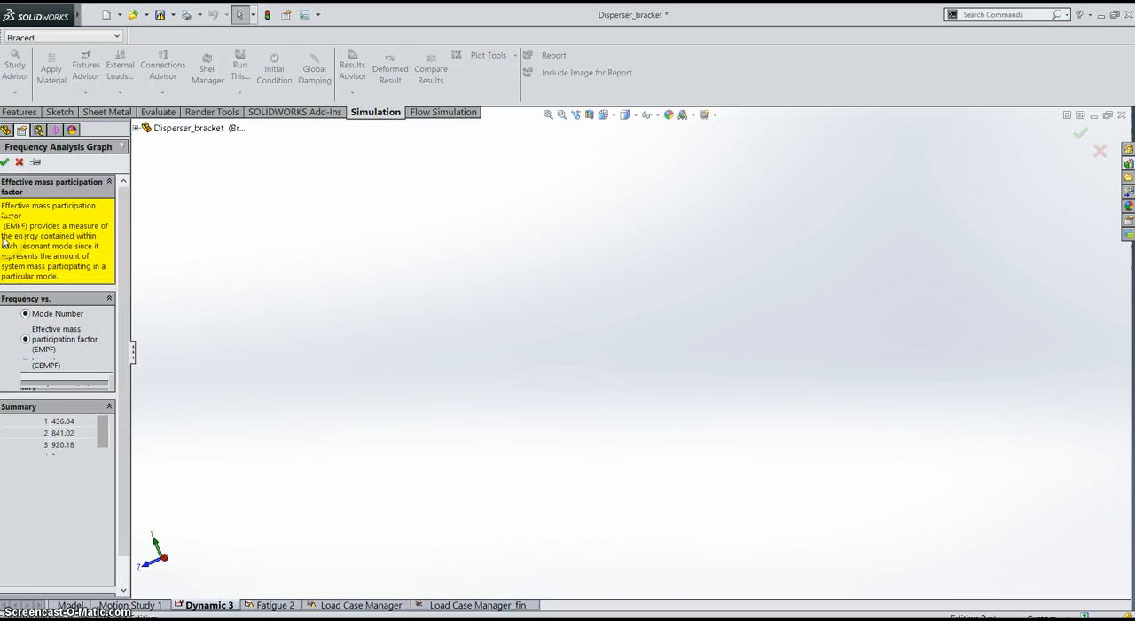
left_click(5, 162)
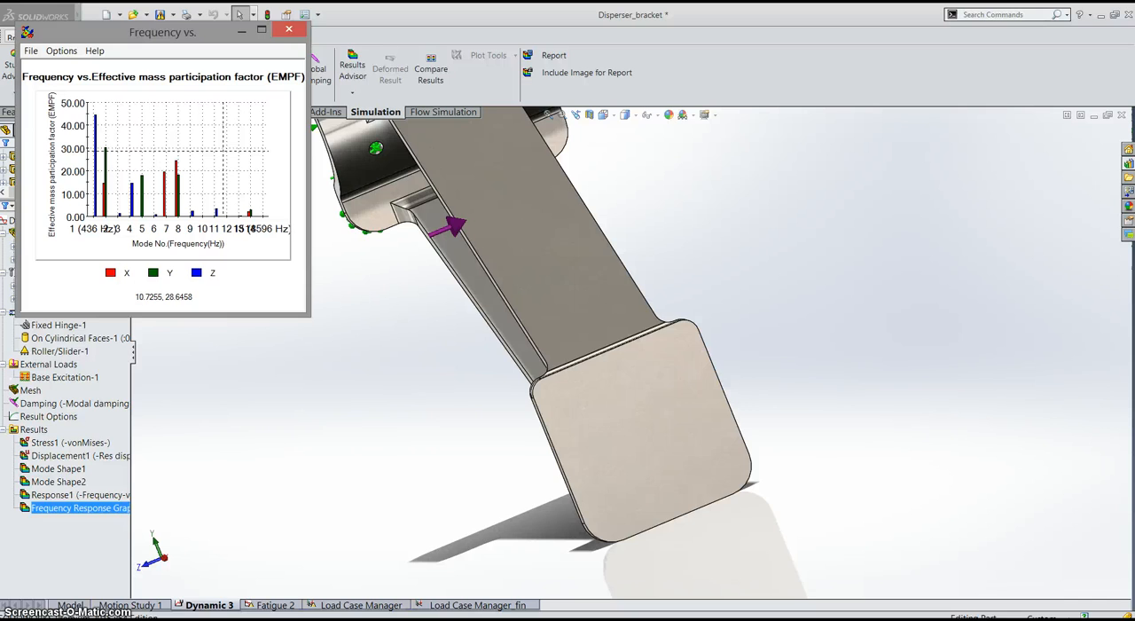
Step: Switch to the Fatigue 2 study and examine its total life plot from the bracket's side
left_click(275, 605)
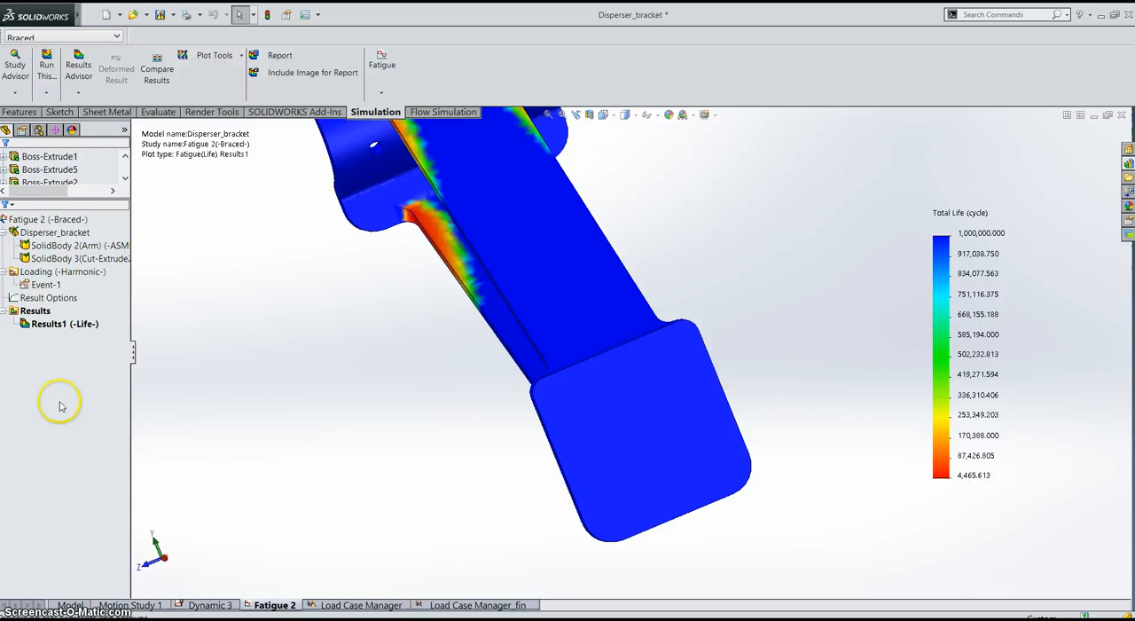
middle_click_drag(413, 222, 512, 223)
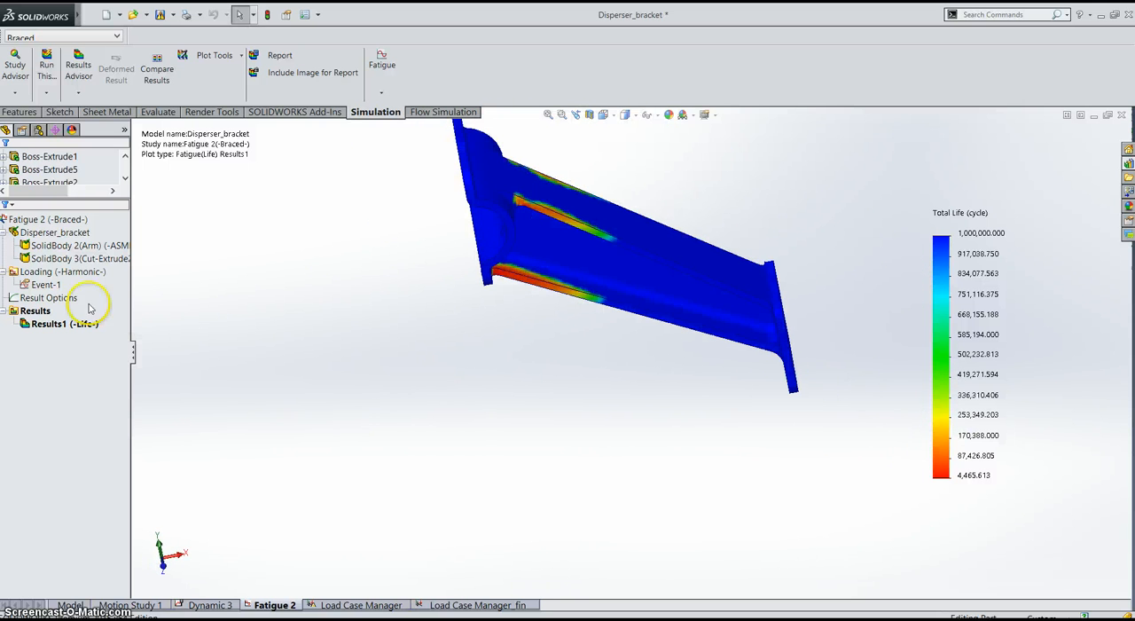
Step: Review the definition of harmonic fatigue Event-1 and reopen the Results1 life plot
right_click(50, 285)
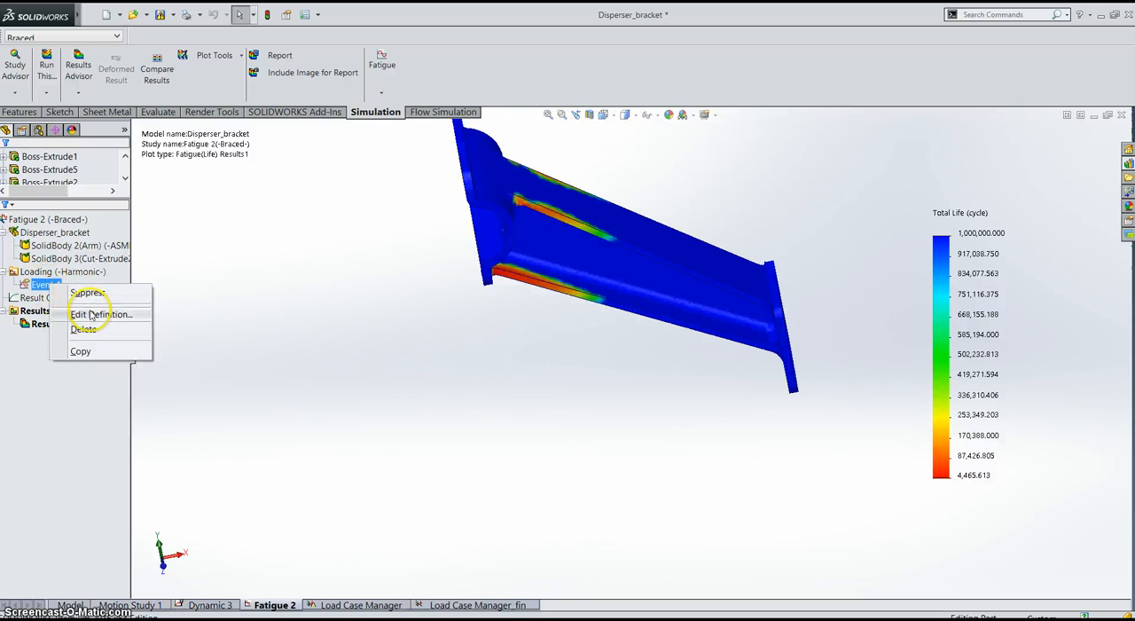
left_click(93, 314)
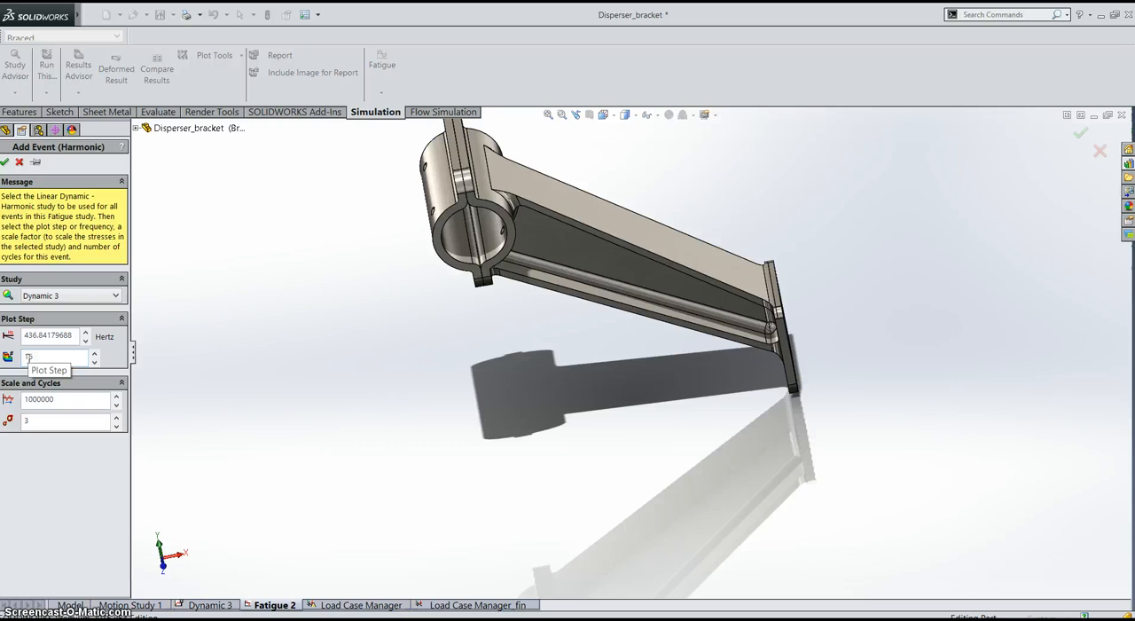
left_click(5, 161)
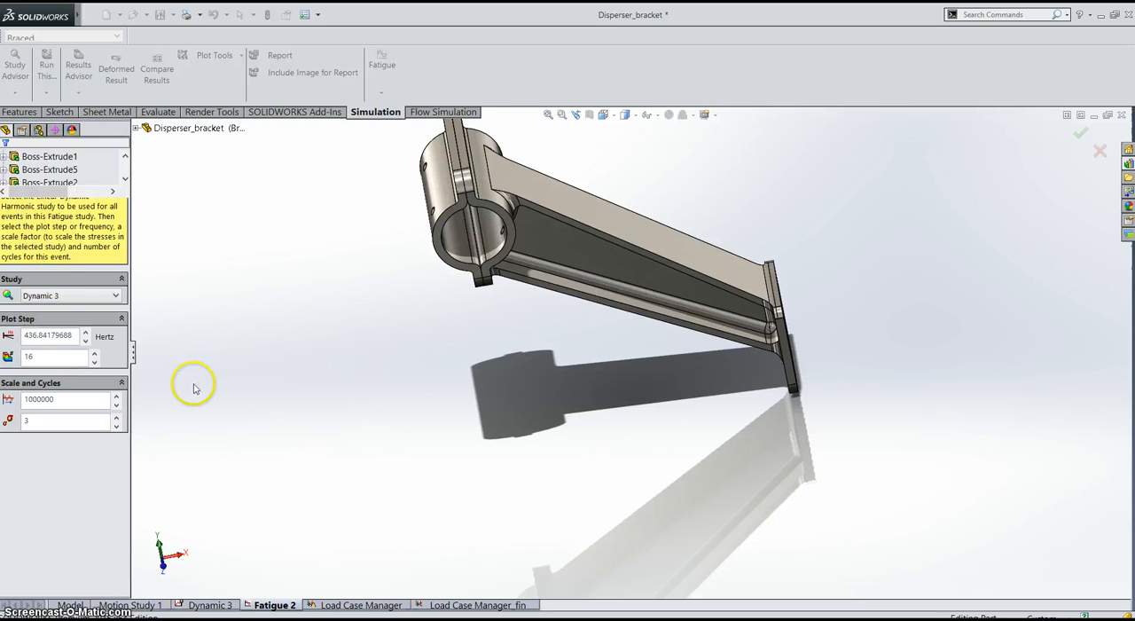
left_click(78, 325)
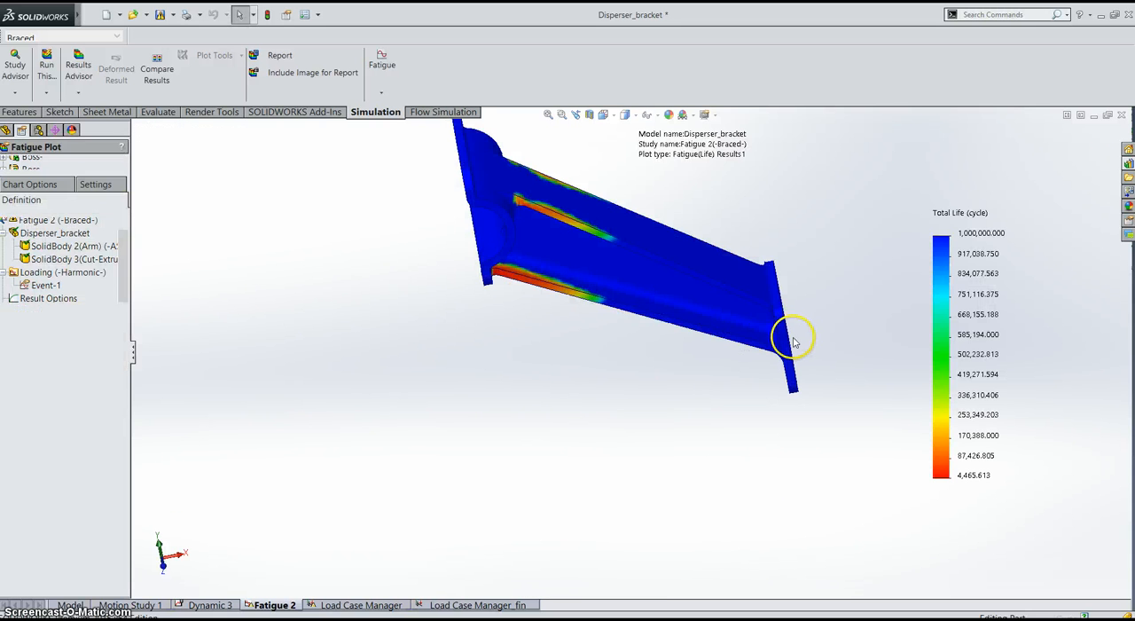
middle_click_drag(786, 337, 773, 271)
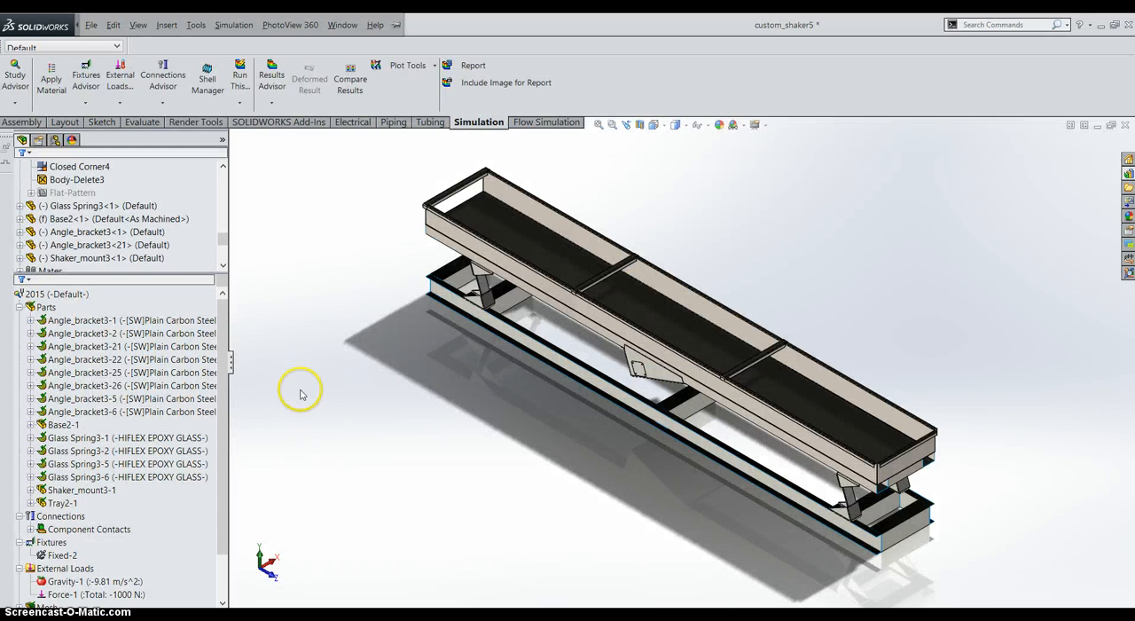
right_click(42, 311)
key("Escape")
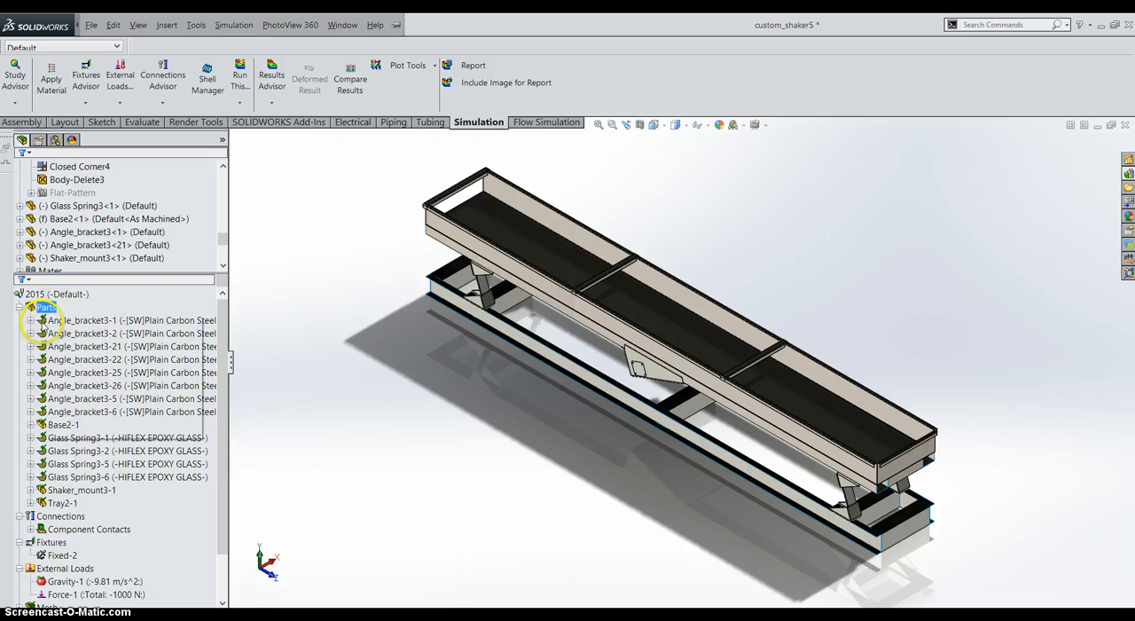
Step: Open the Shell Manager for the 2015 study and colour the shells by thickness and by material, enabling offset preview for selected shells
right_click(41, 323)
key("Escape")
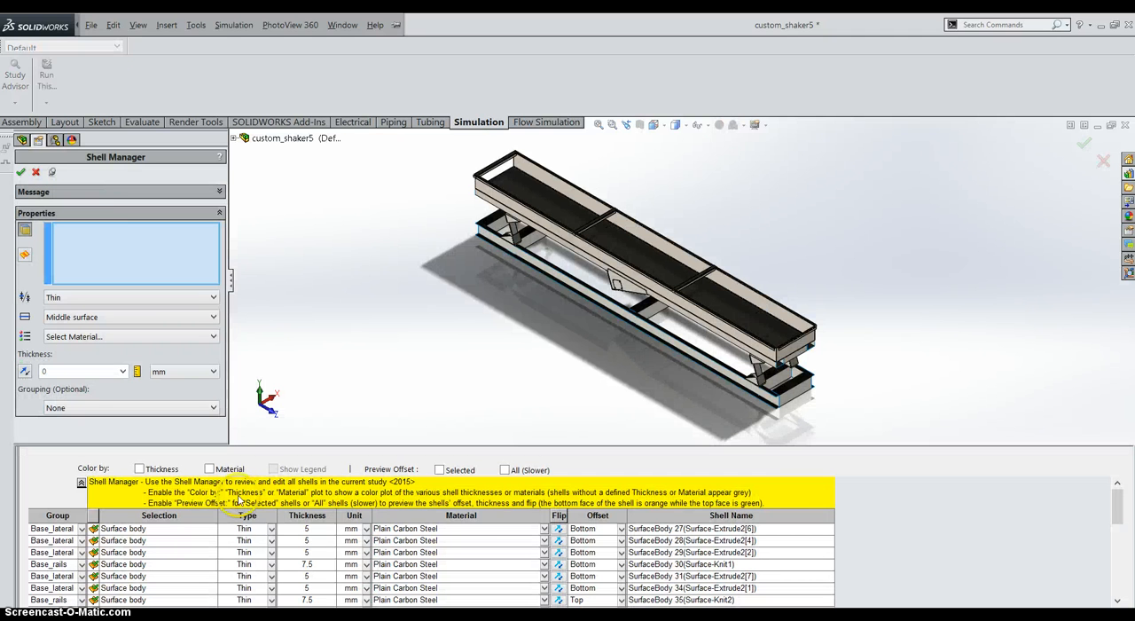
left_click(139, 470)
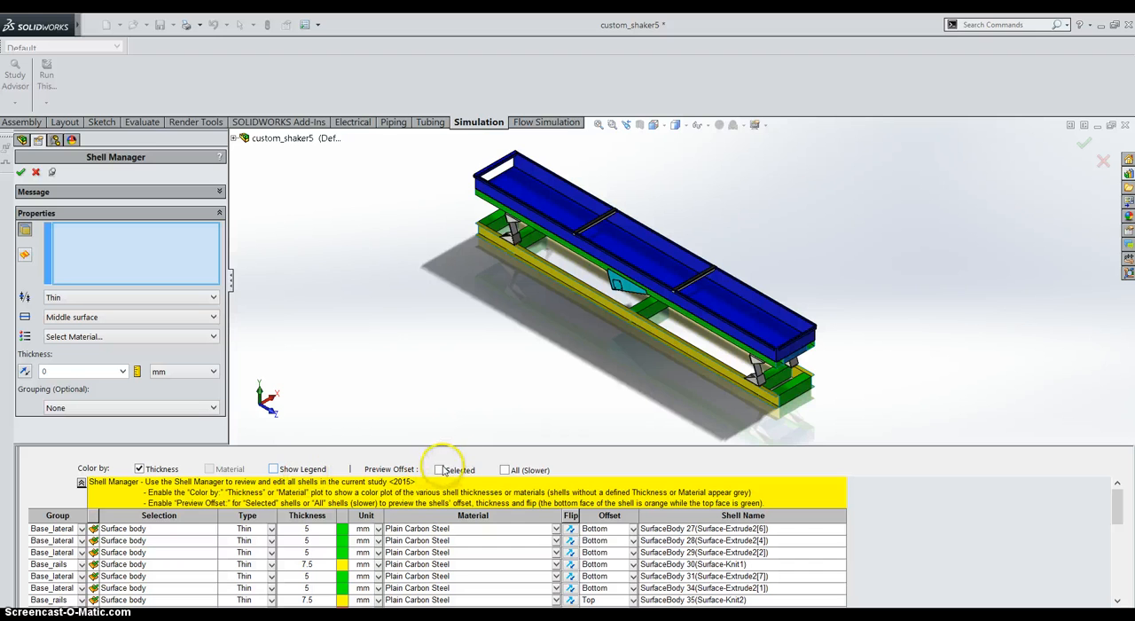
left_click(139, 469)
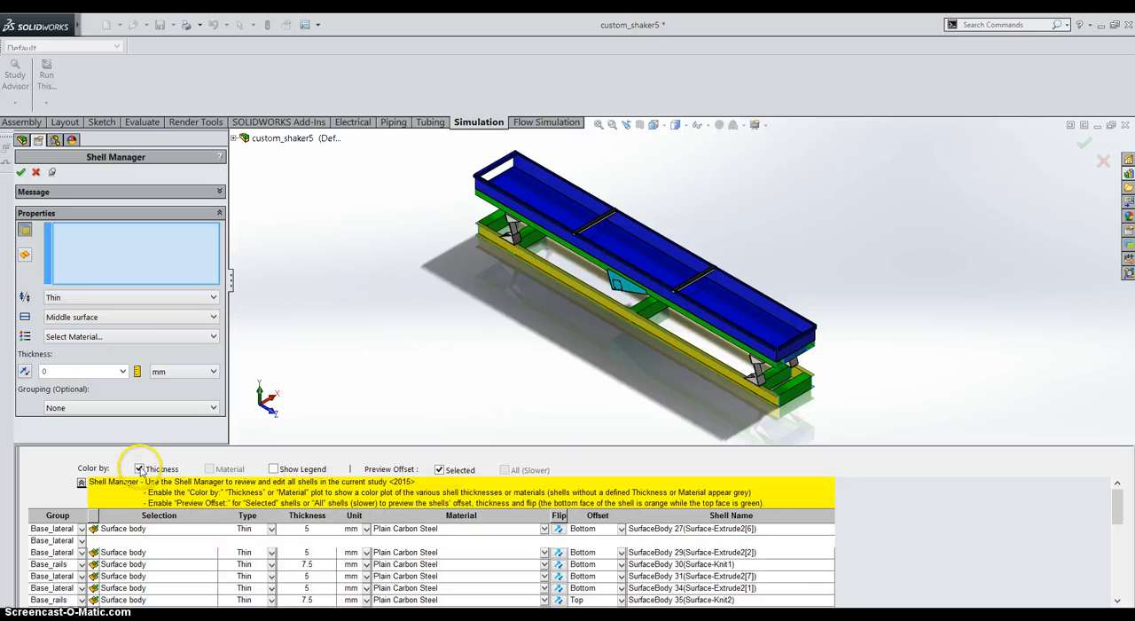
left_click(209, 470)
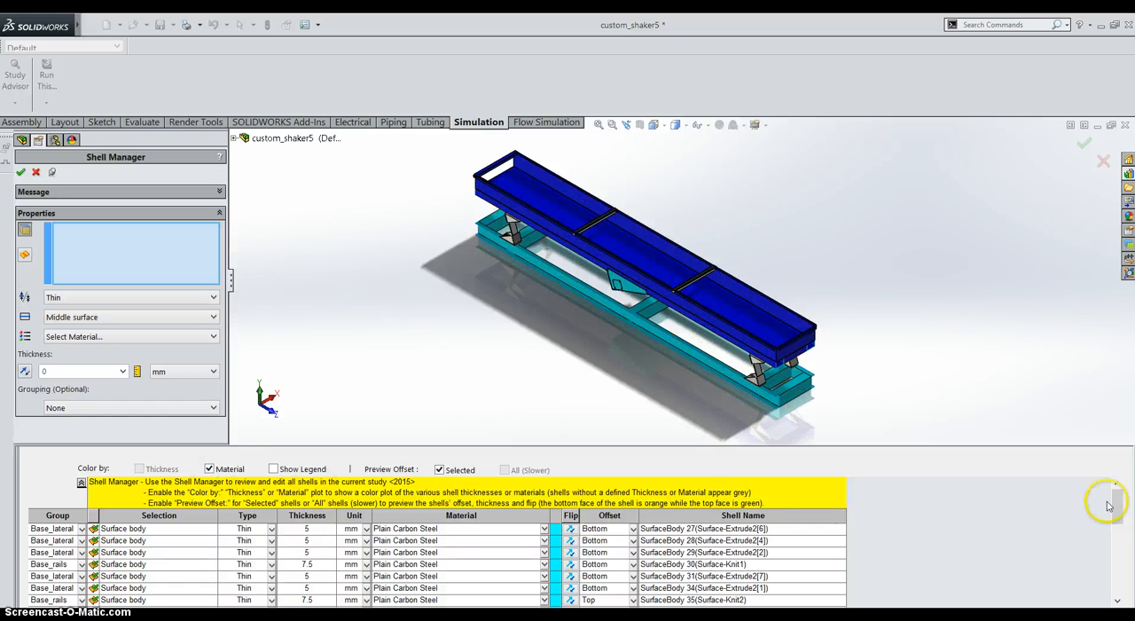
Step: With thickness colouring active, preview the shell offset of a Base_rails surface body and a Base_lateral surface body on the shaker base
mouse_move(1120, 506)
left_mouse_down()
mouse_move(1131, 532)
mouse_move(1127, 610)
mouse_move(1125, 517)
left_mouse_up()
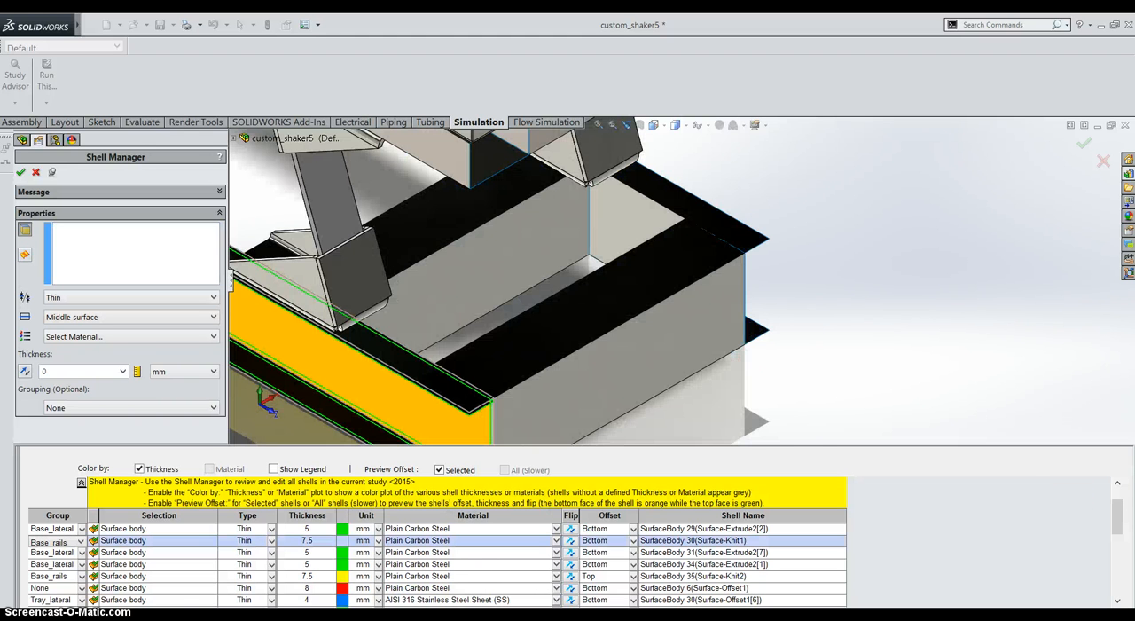
left_click(506, 408)
middle_click_drag(505, 403, 497, 354)
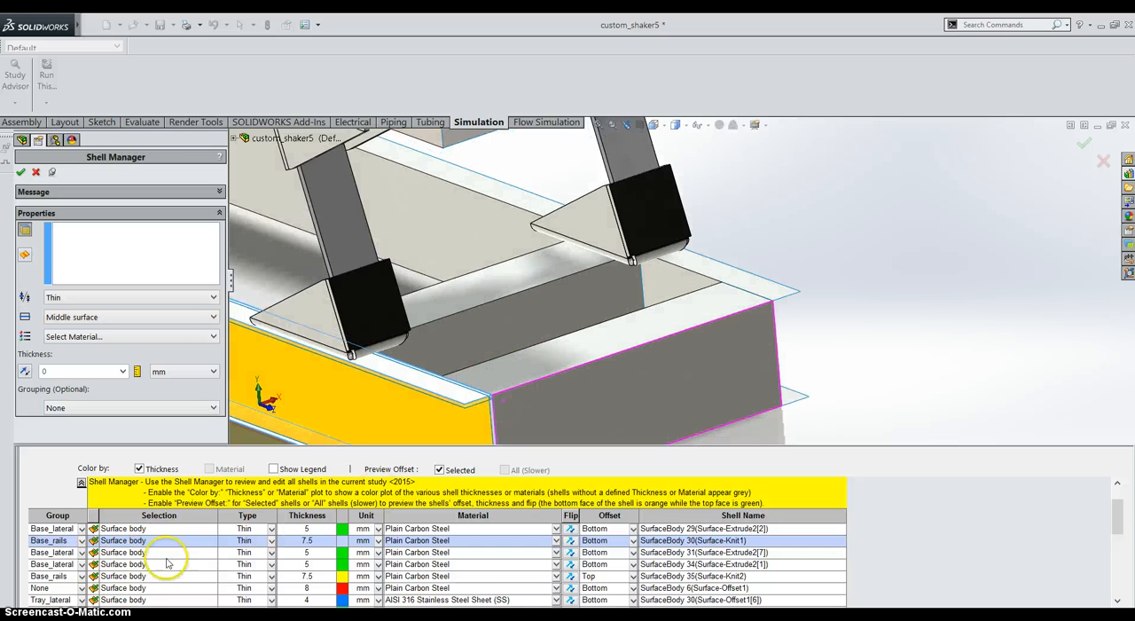
left_click(53, 554)
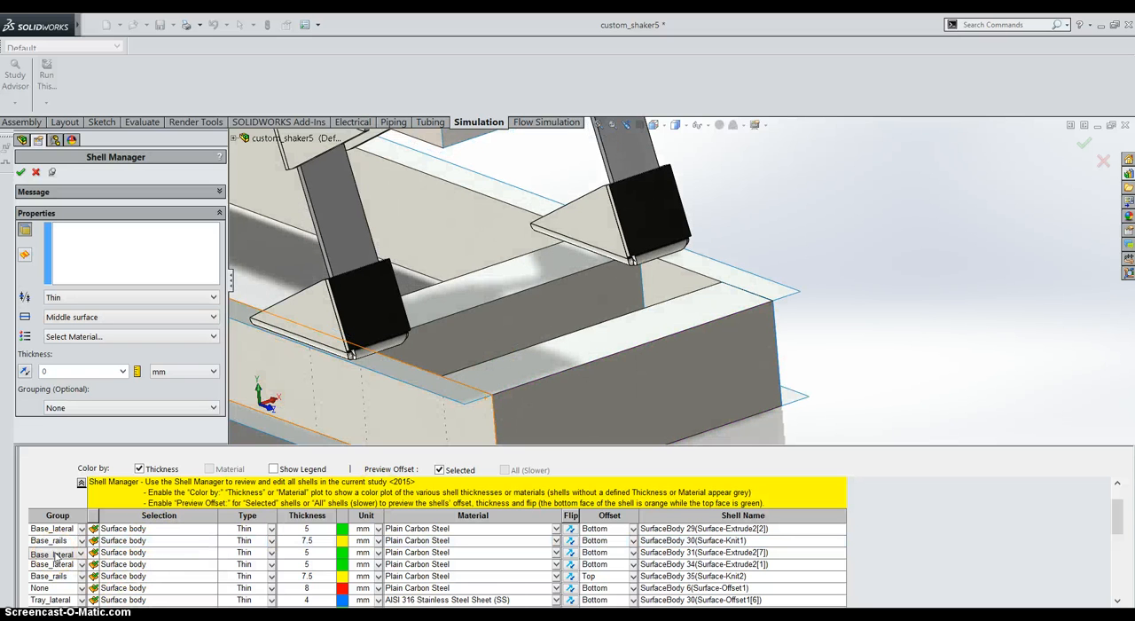
left_click(55, 556)
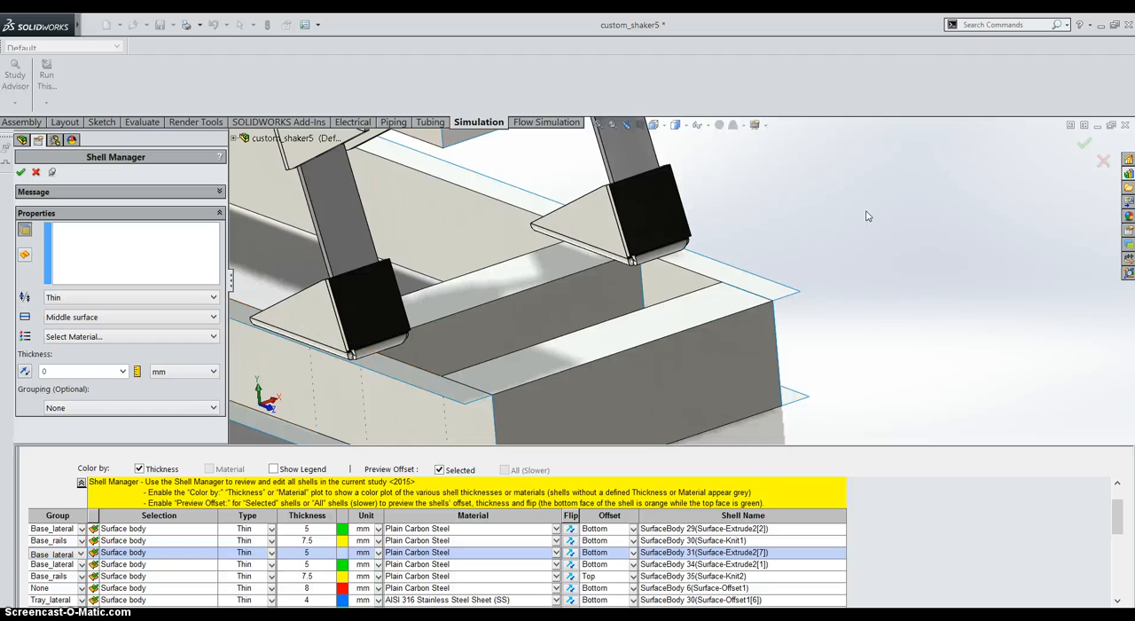
scroll(868, 216, "up", 10)
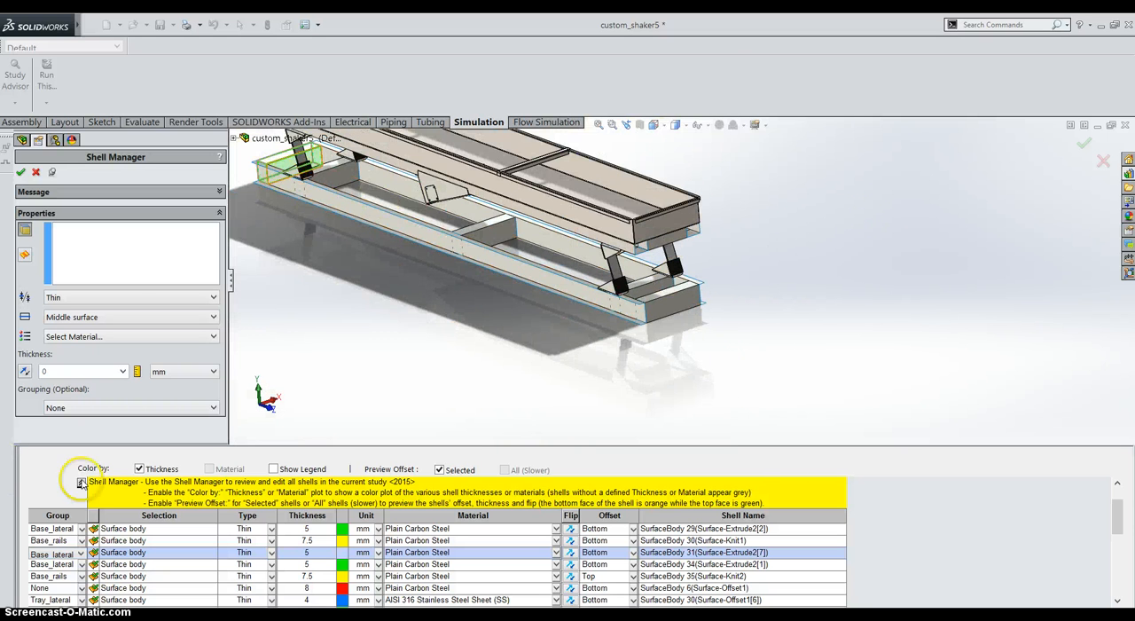
Step: Set the Base_lateral shell group's thickness to 6 mm after reviewing the other groups, and cancel the Shell Manager changes
left_click(81, 531)
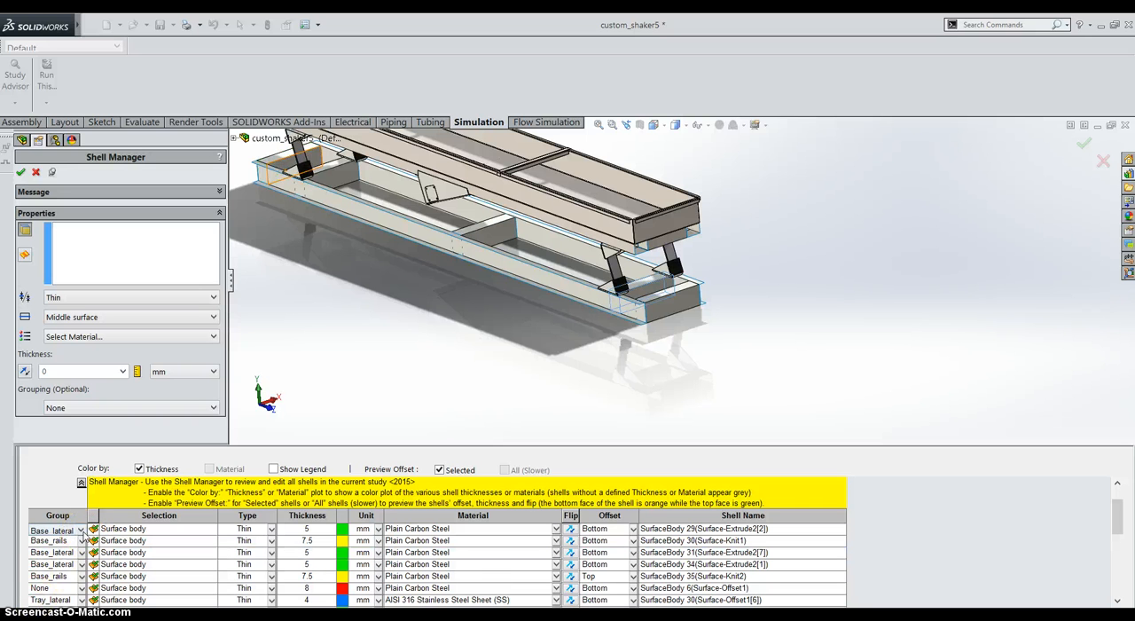
left_click(80, 531)
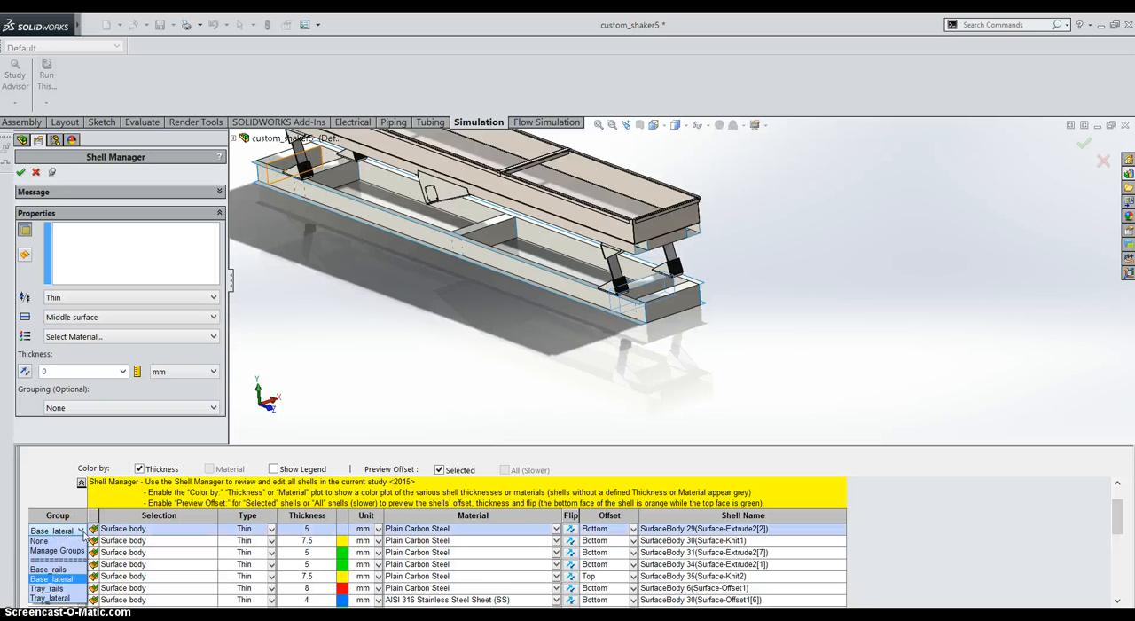
left_click(55, 551)
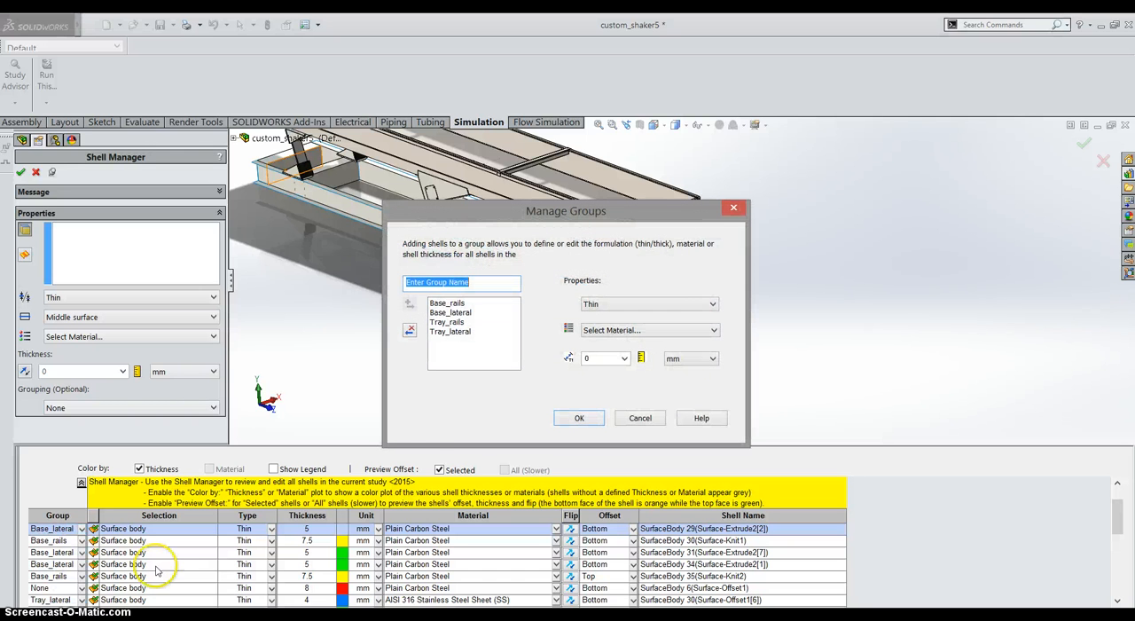
left_click(447, 304)
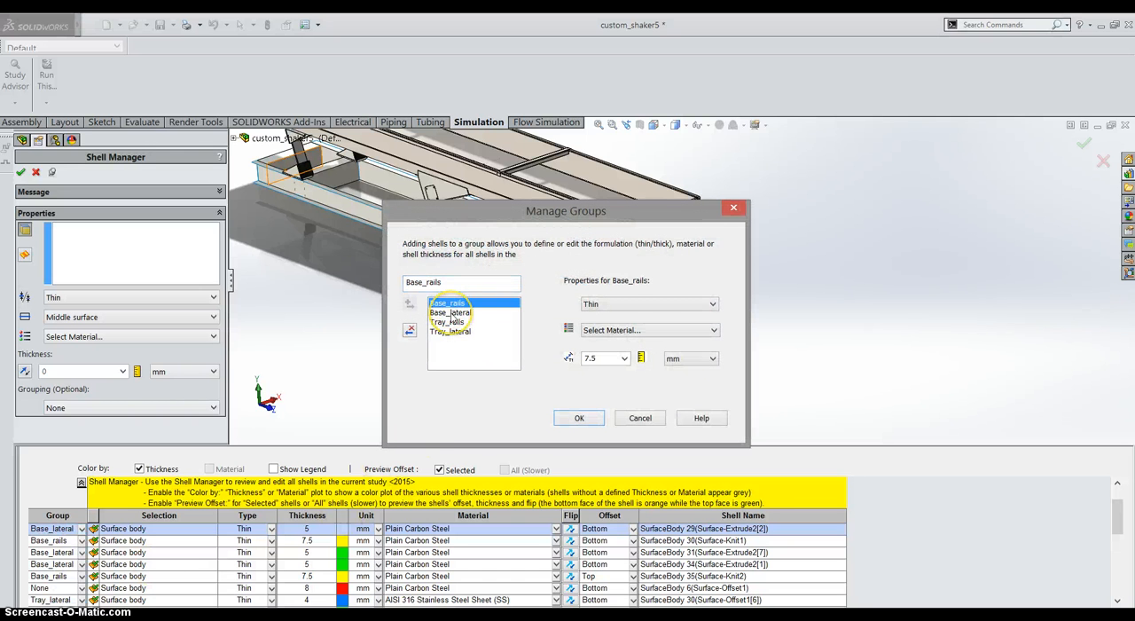
left_click(451, 313)
left_click(448, 322)
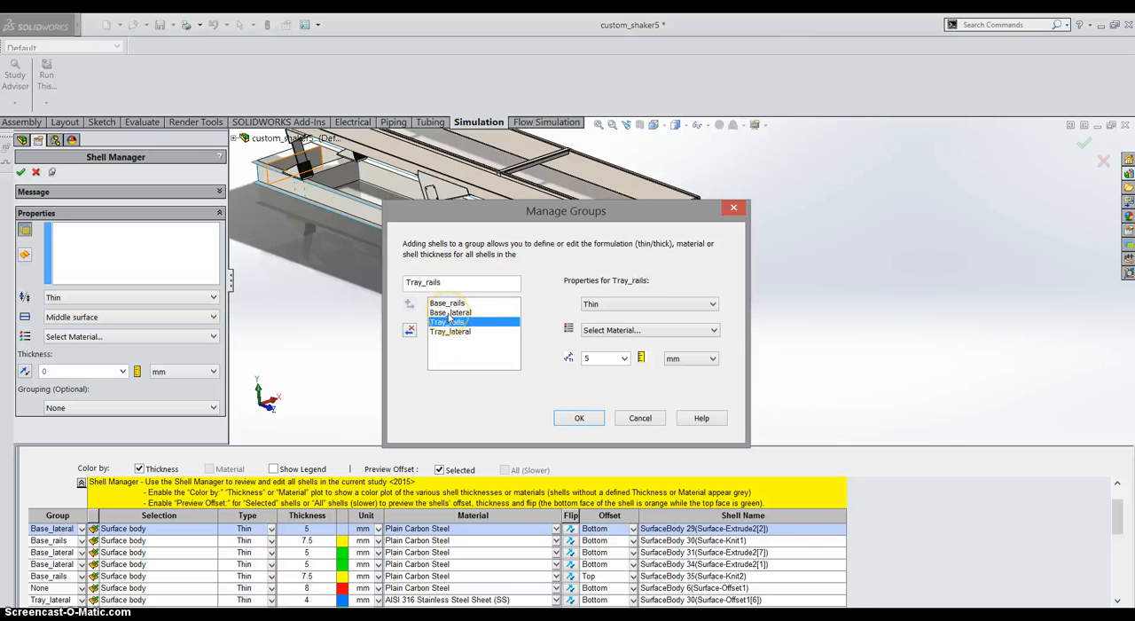
left_click(450, 313)
double_click(588, 358)
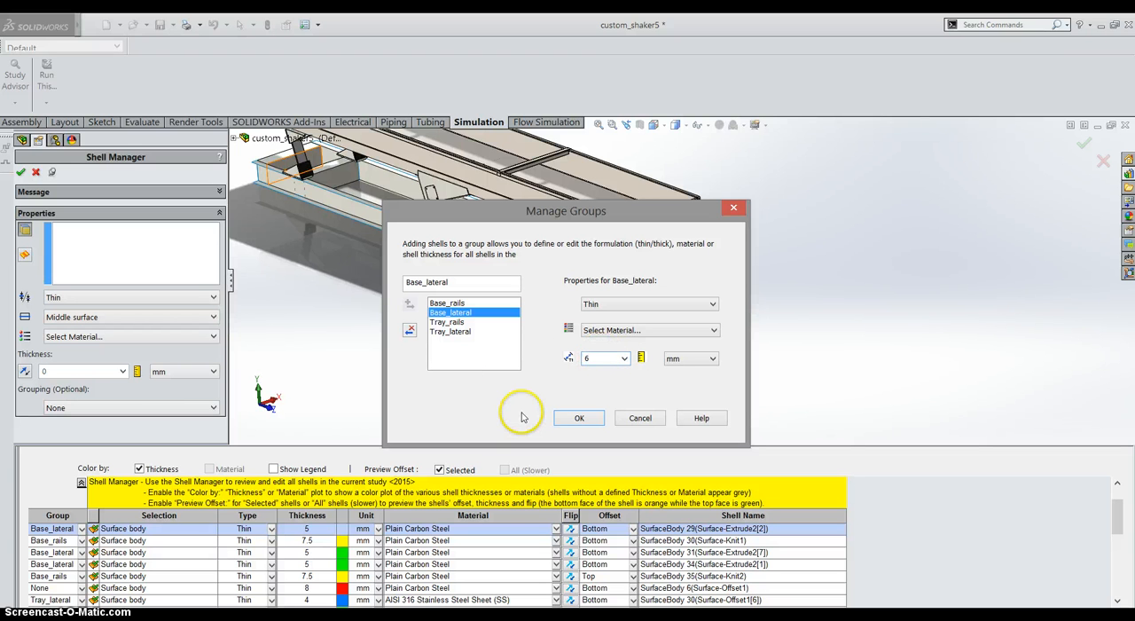
left_click(591, 420)
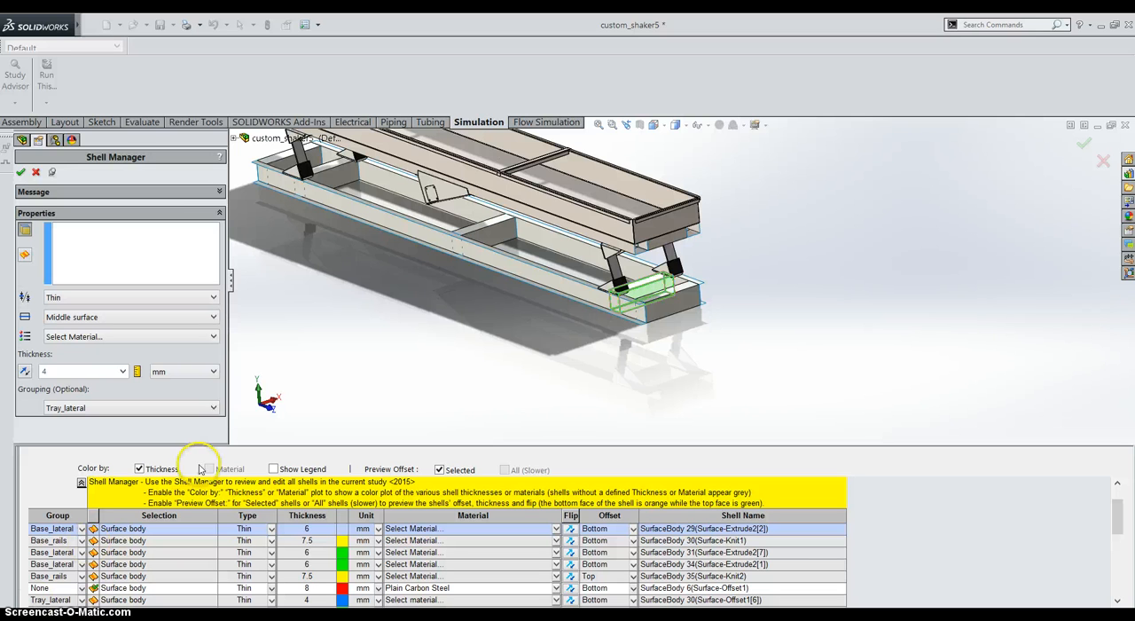
left_click(35, 172)
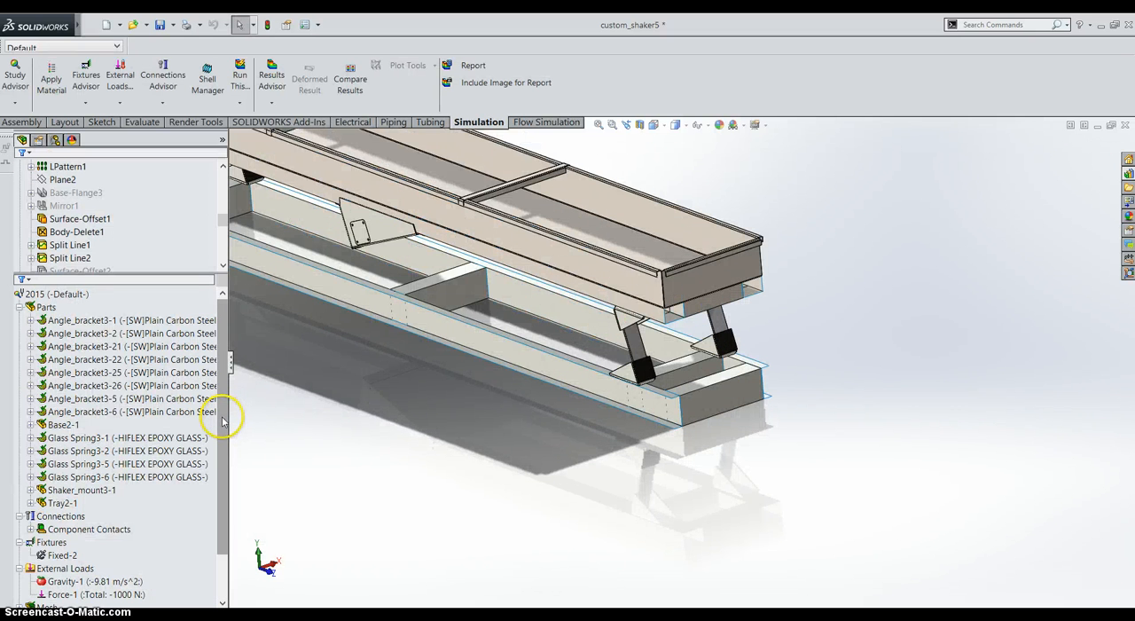
Step: Display the Amplitude1 resultant amplitude plot for mode shape 1 of the shaker assembly
scroll(221, 421, "down", 3)
left_click(93, 581)
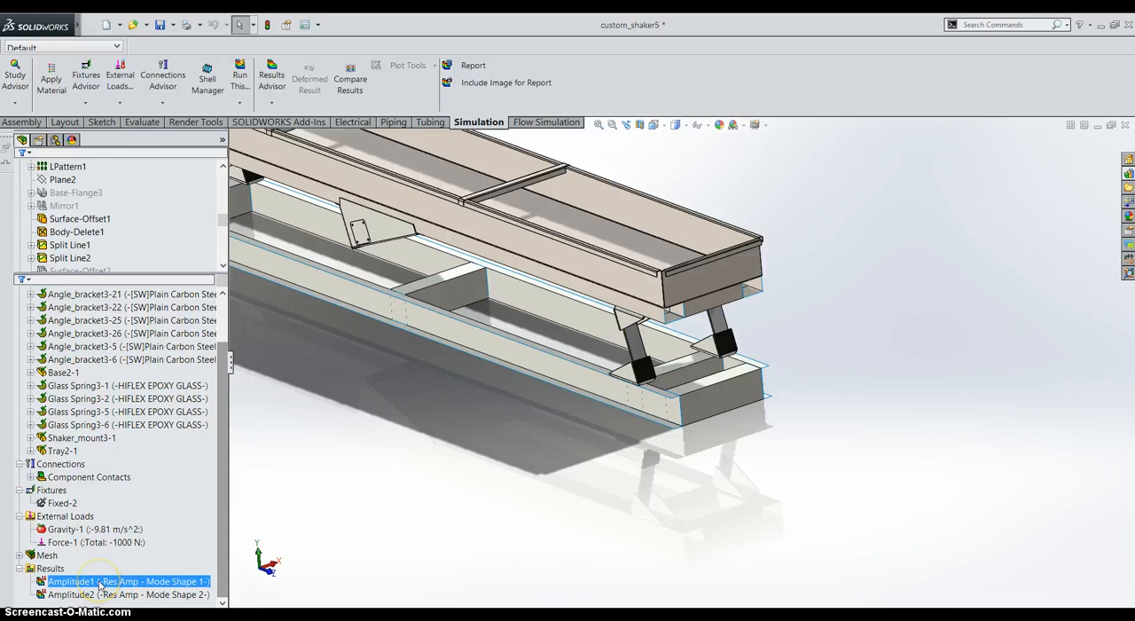
double_click(101, 585)
scroll(651, 370, "down", 2)
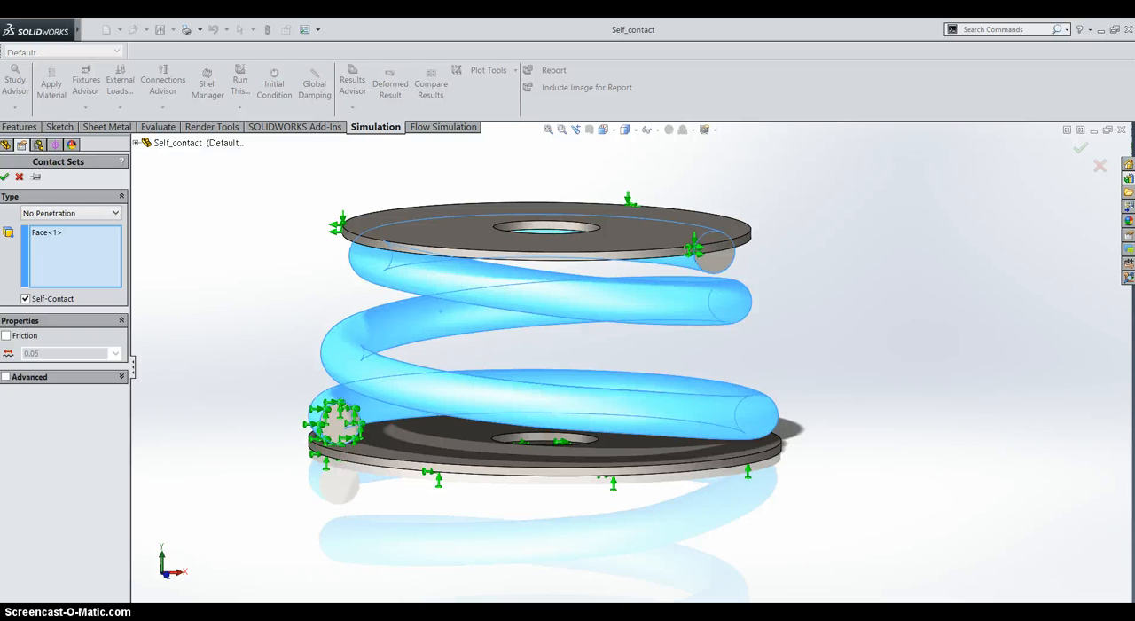
Step: Accept the No Penetration self-contact set on the spring face and run the Nonlinear 1 study, moving the solver window off the model
left_click(6, 177)
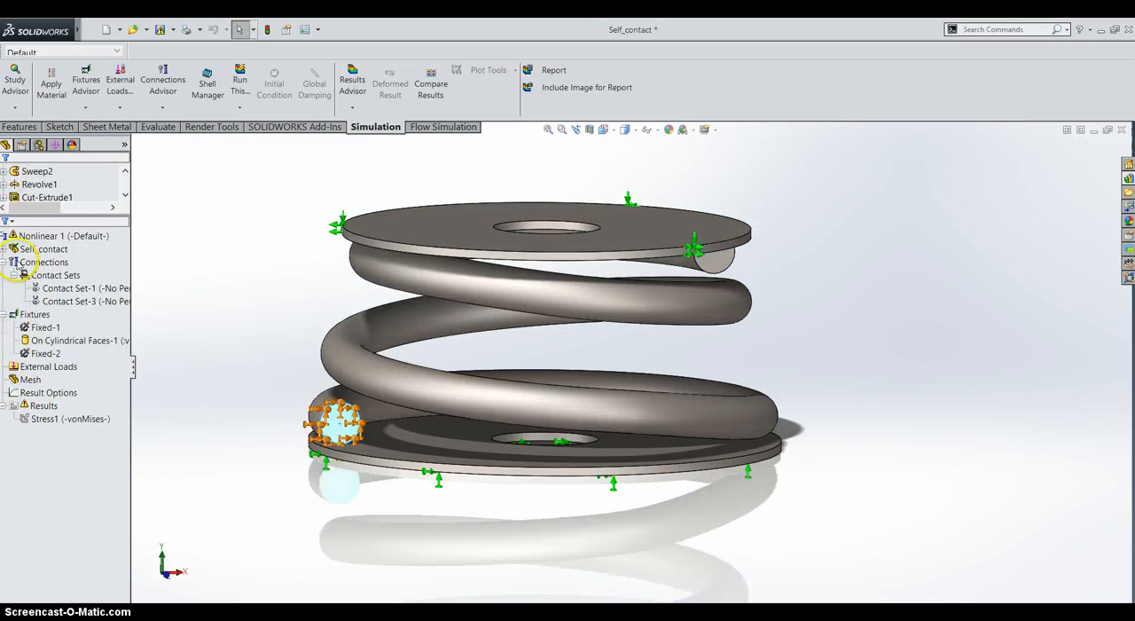
left_click(27, 236)
right_click(27, 238)
left_click(66, 247)
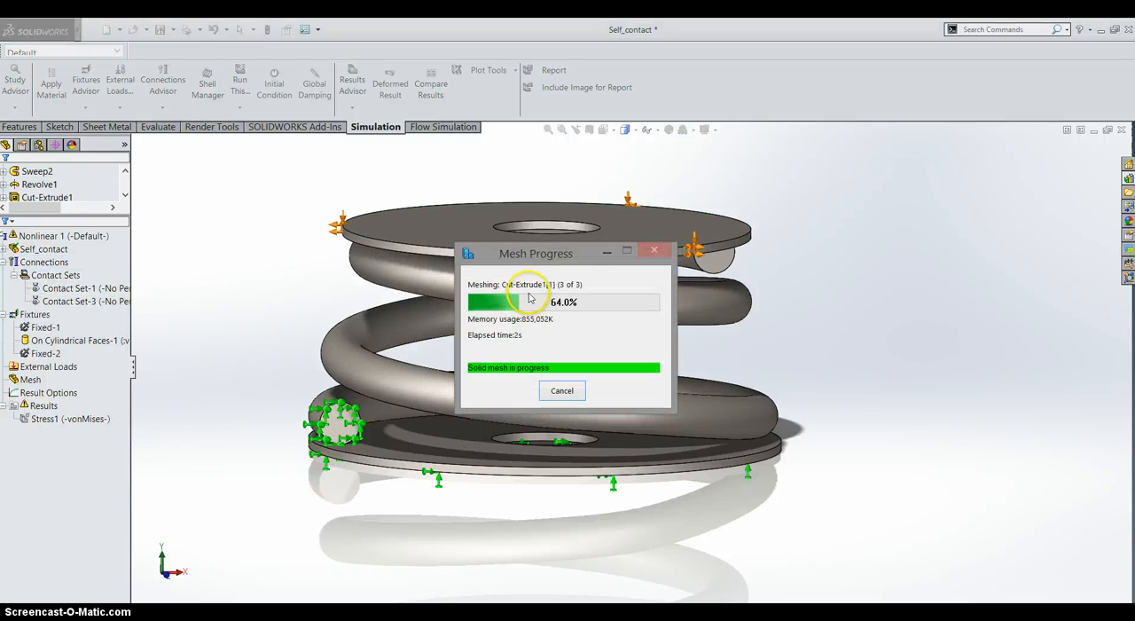
left_click(541, 254)
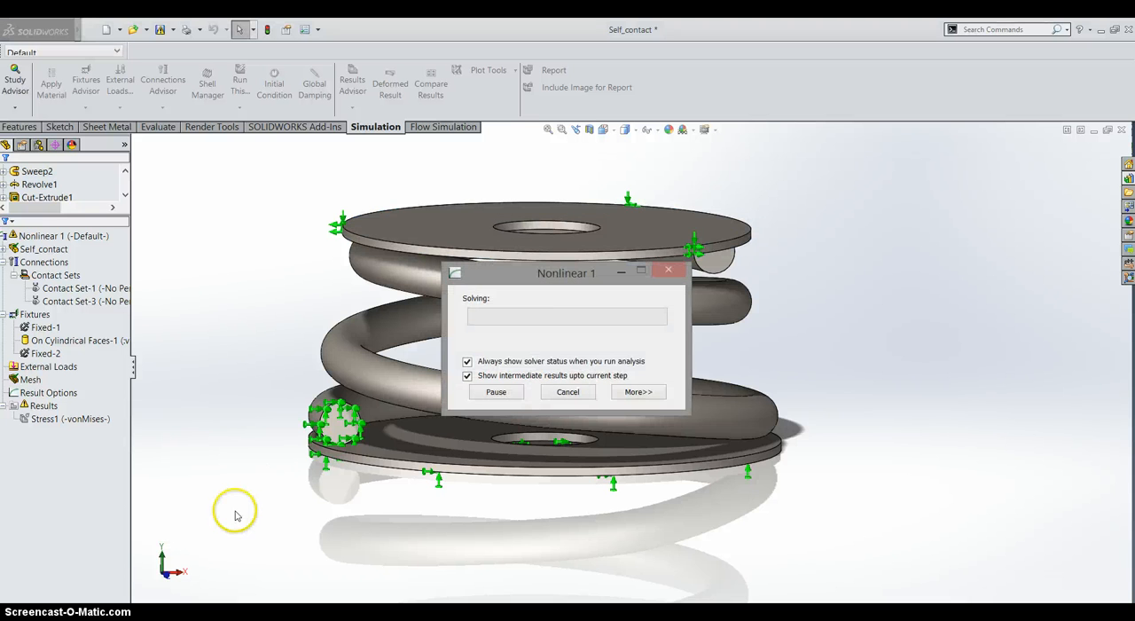
left_click_drag(498, 268, 890, 266)
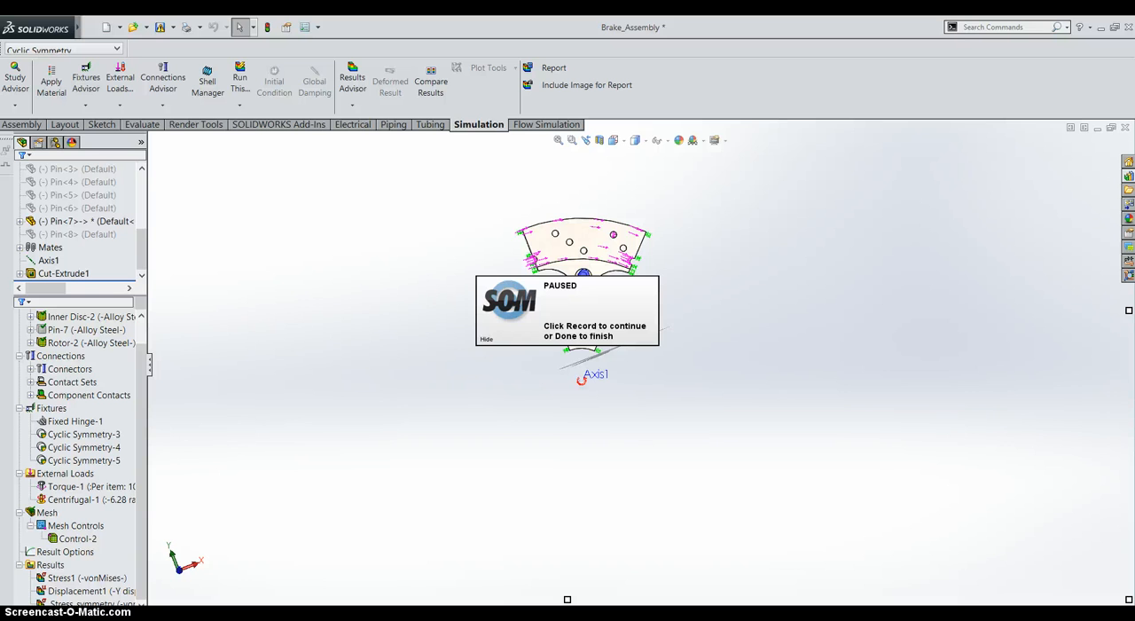
Step: Show the Stress1 von Mises plot and the Displacement1 tangential displacement plot of the brake assembly's cyclic sector
double_click(53, 577)
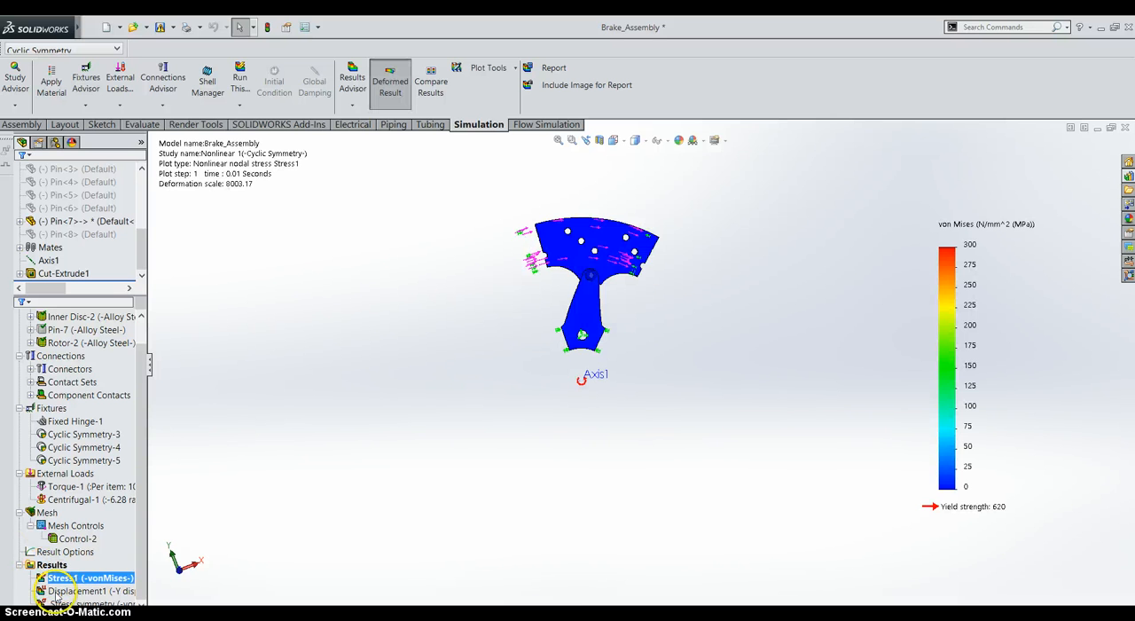
double_click(60, 593)
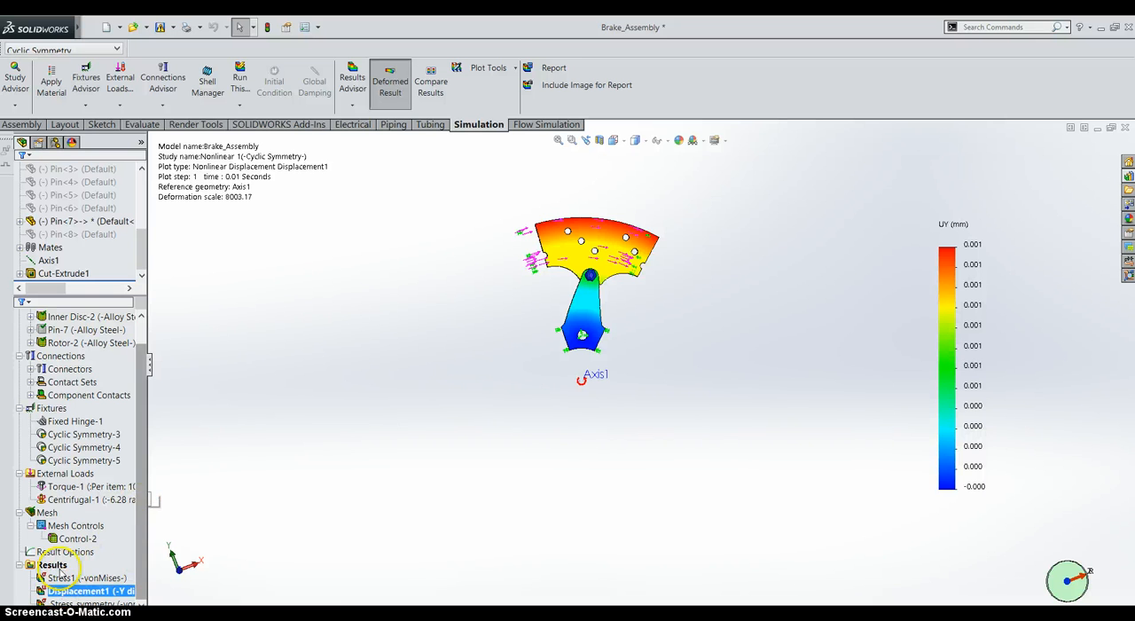
right_click(51, 565)
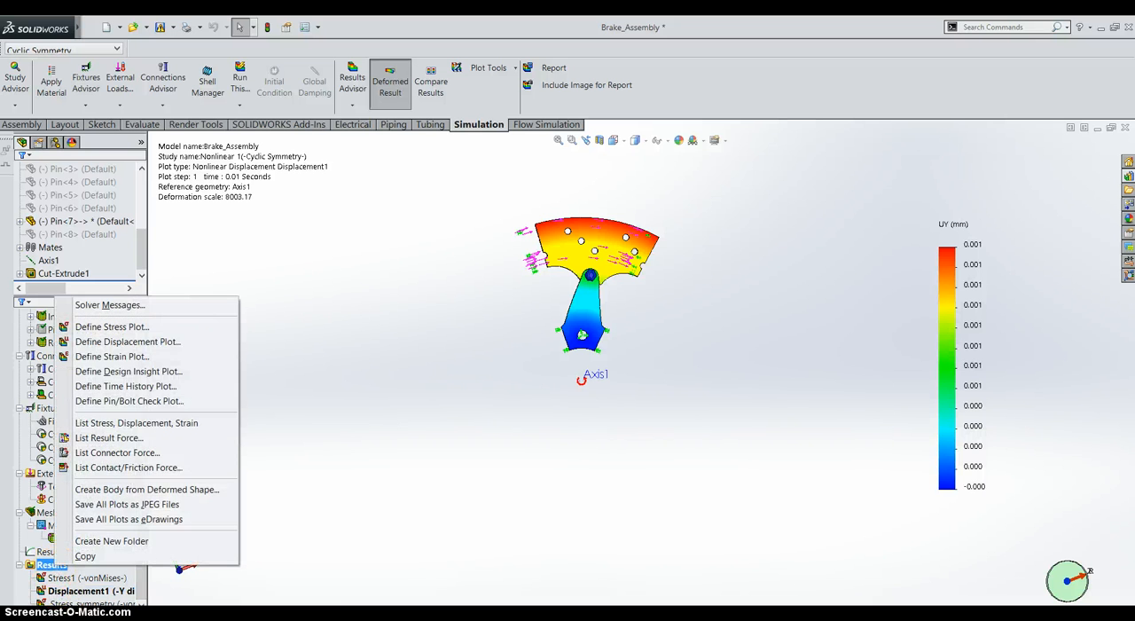
key("Escape")
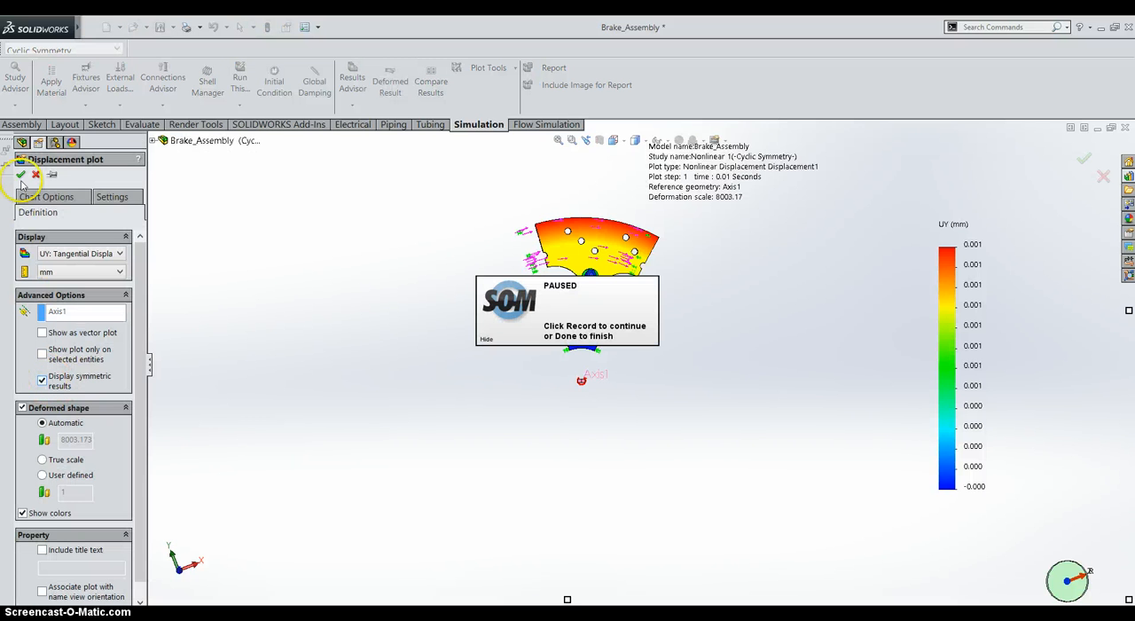
Step: Apply symmetric results display to the Displacement1 plot about Axis1 and view the full brake disc at an angle
left_click(20, 175)
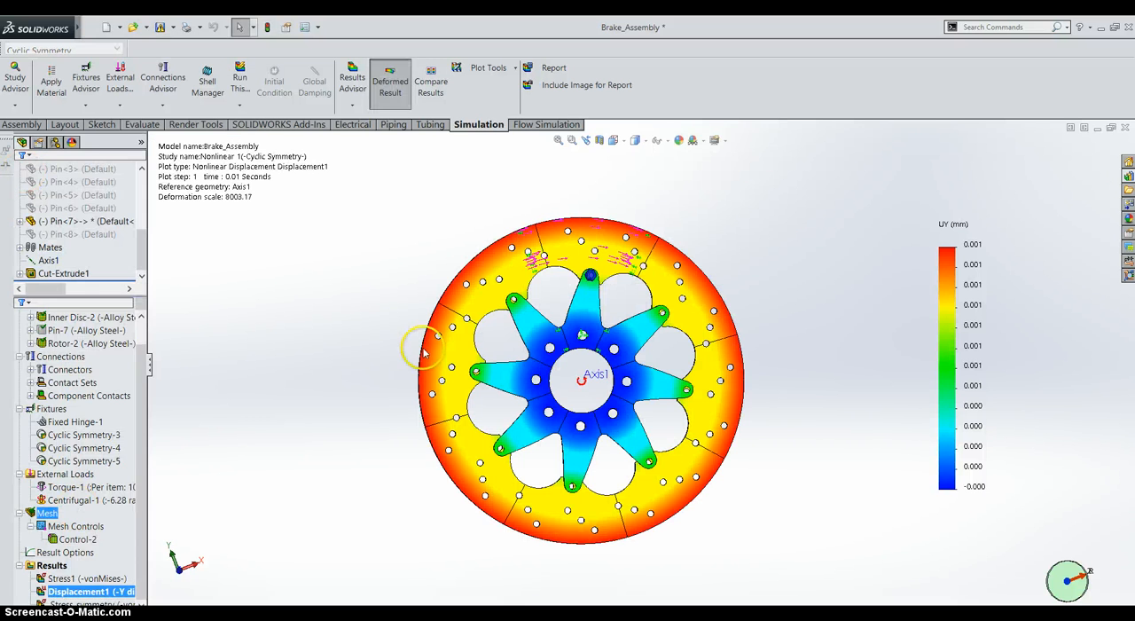
middle_click_drag(555, 393, 398, 483)
scroll(399, 482, "up", 2)
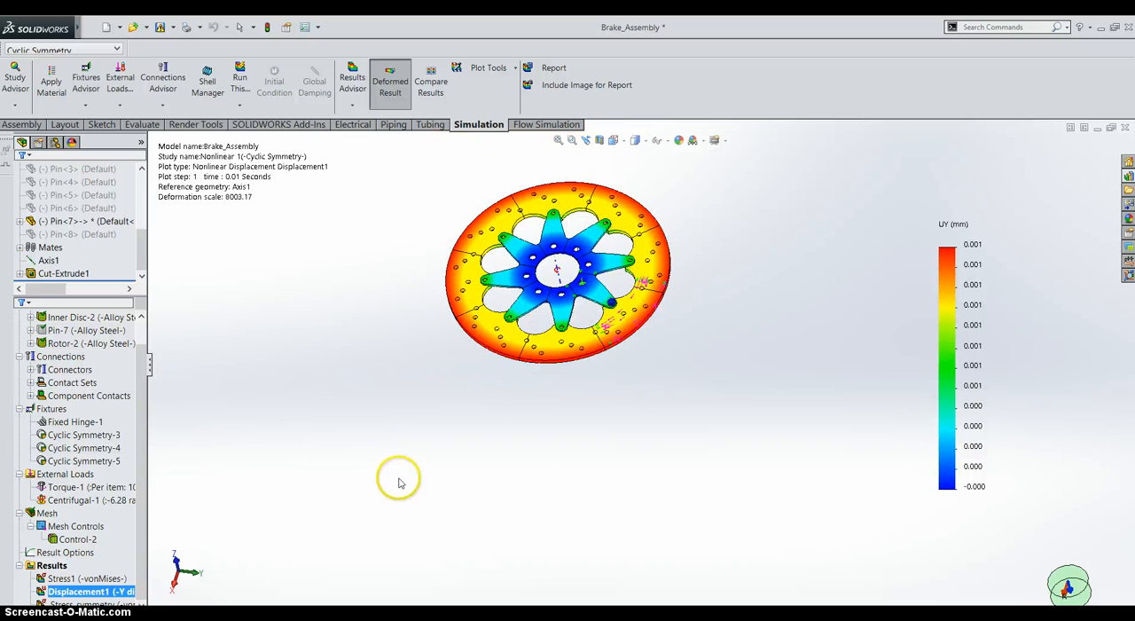